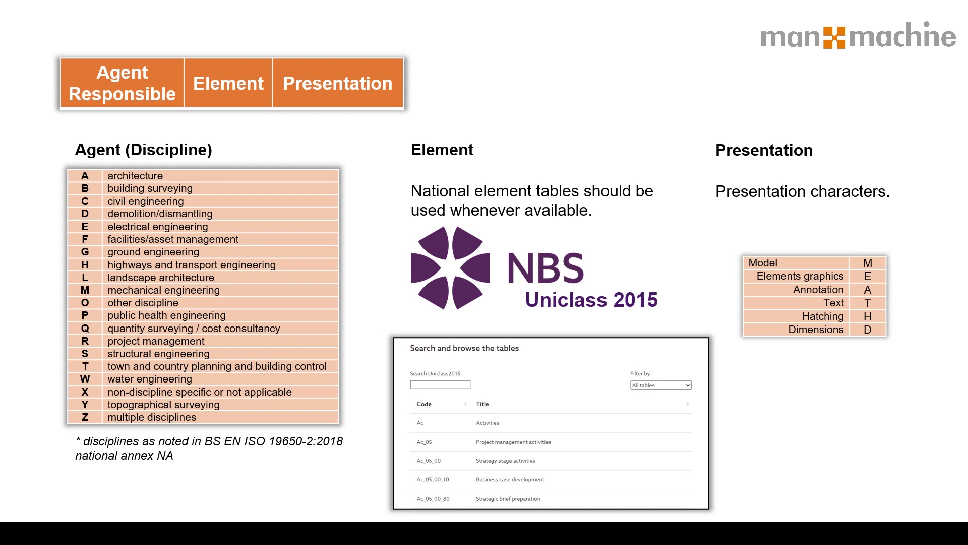
Step: Advance from the Agent/Element/Presentation slide to the Layer Naming slide
{"action": "key", "text": "Right"}
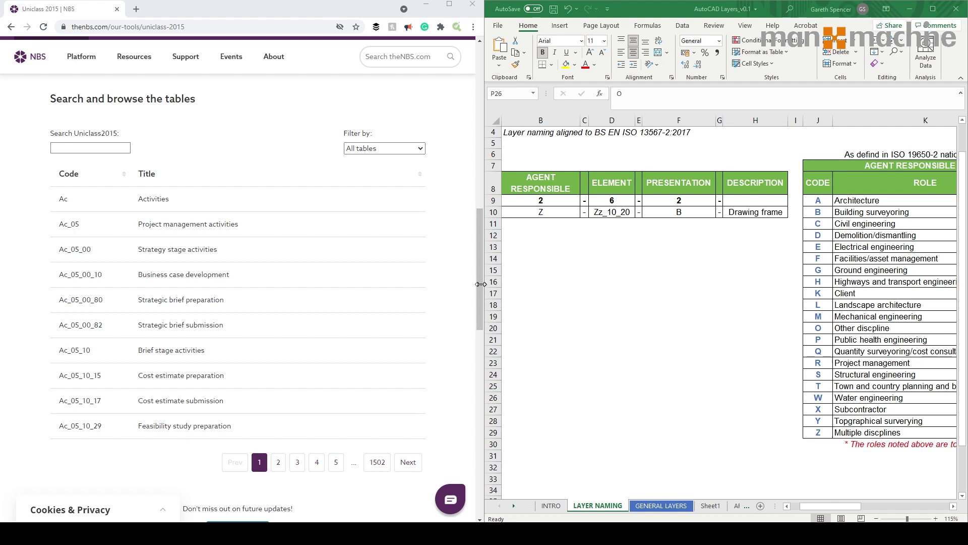
Step: Scroll the LAYER NAMING sheet right to show Element Zz_10_20 and Presentation codes M–Q
{"action": "left_click_drag", "start_coordinate": [479, 287], "coordinate": [478, 228]}
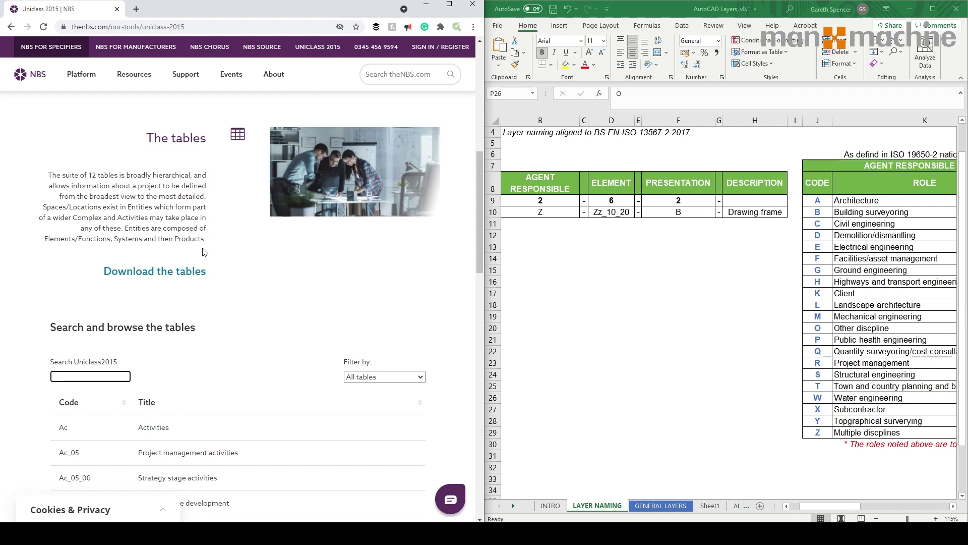
{"action": "scroll", "coordinate": [219, 308], "scroll_direction": "up", "scroll_amount": 10}
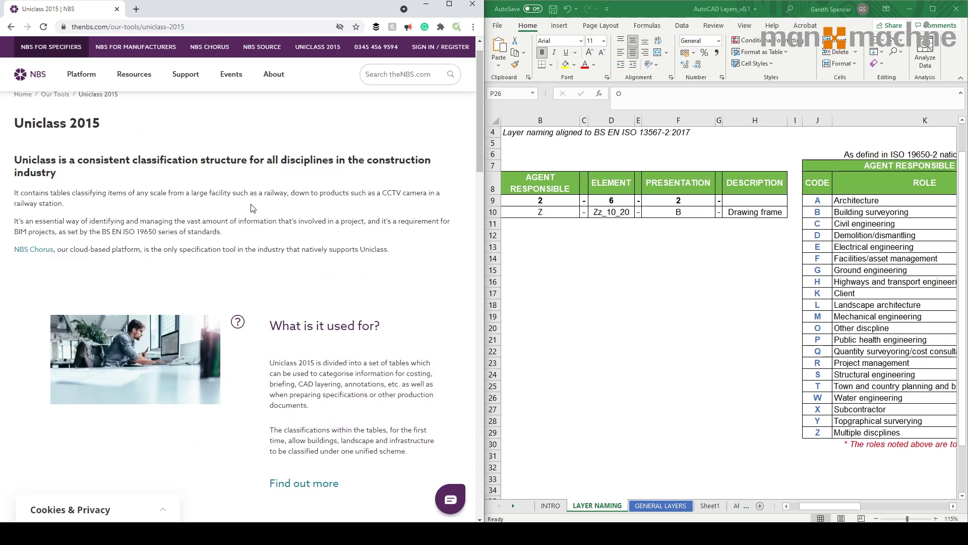
{"action": "scroll", "coordinate": [253, 208], "scroll_direction": "down", "scroll_amount": 13}
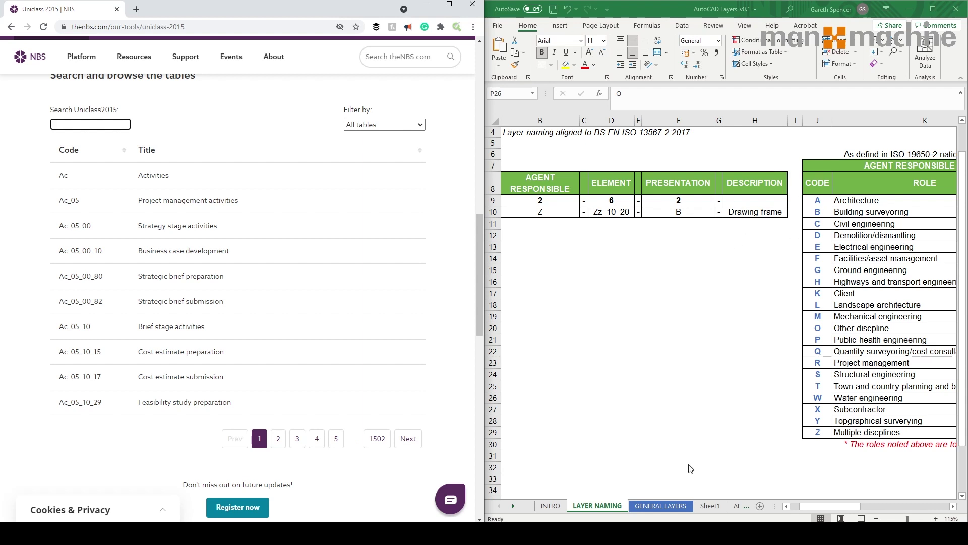
{"action": "left_click", "coordinate": [812, 506]}
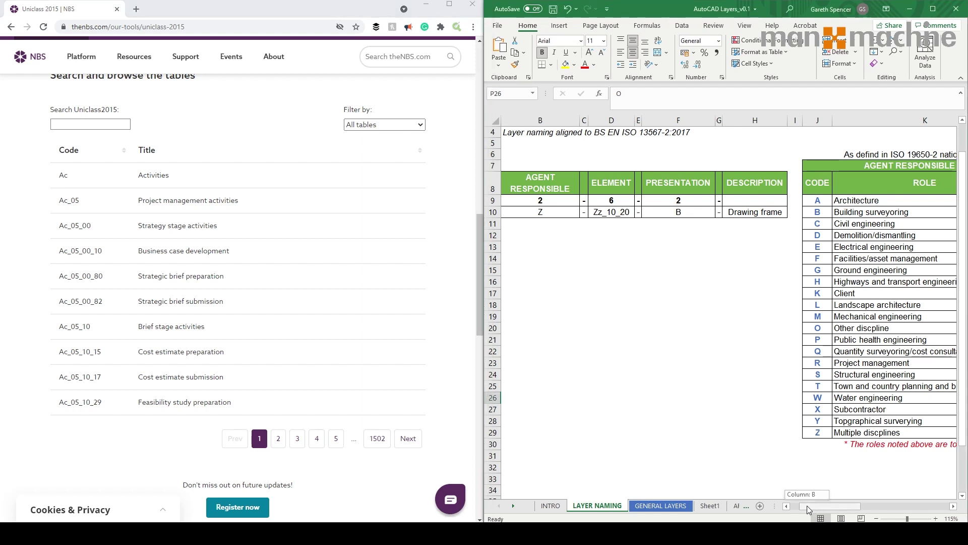
{"action": "left_click_drag", "start_coordinate": [807, 506], "coordinate": [852, 498]}
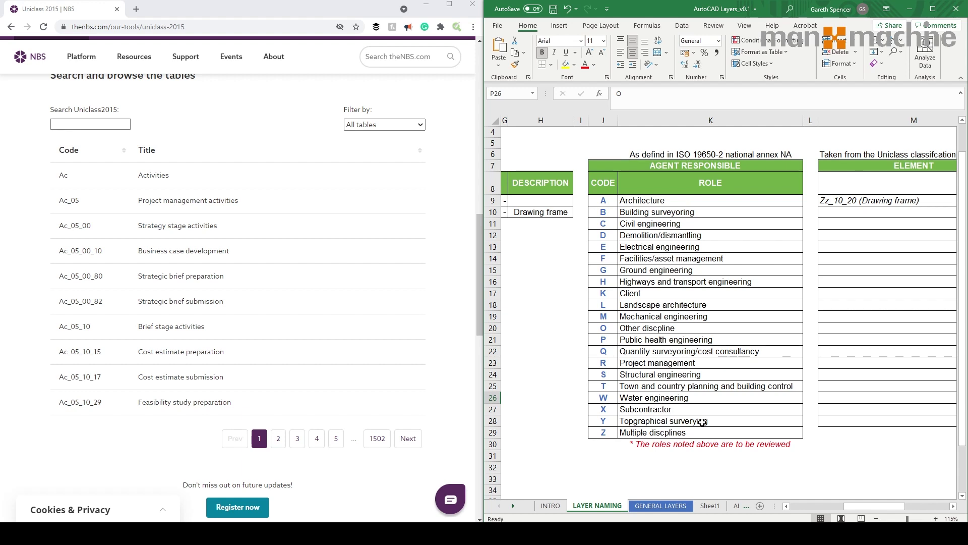
{"action": "left_click", "coordinate": [615, 433]}
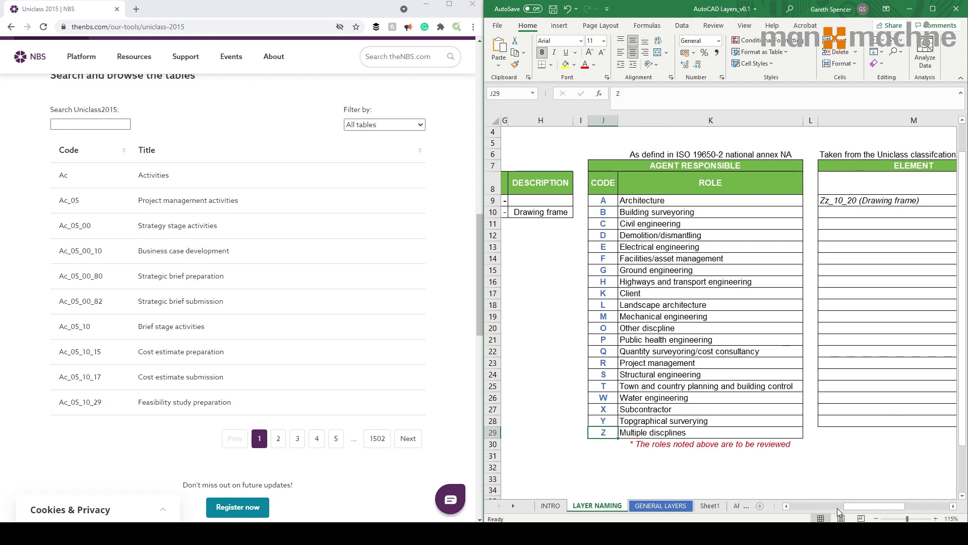
{"action": "left_click_drag", "start_coordinate": [848, 511], "coordinate": [896, 510]}
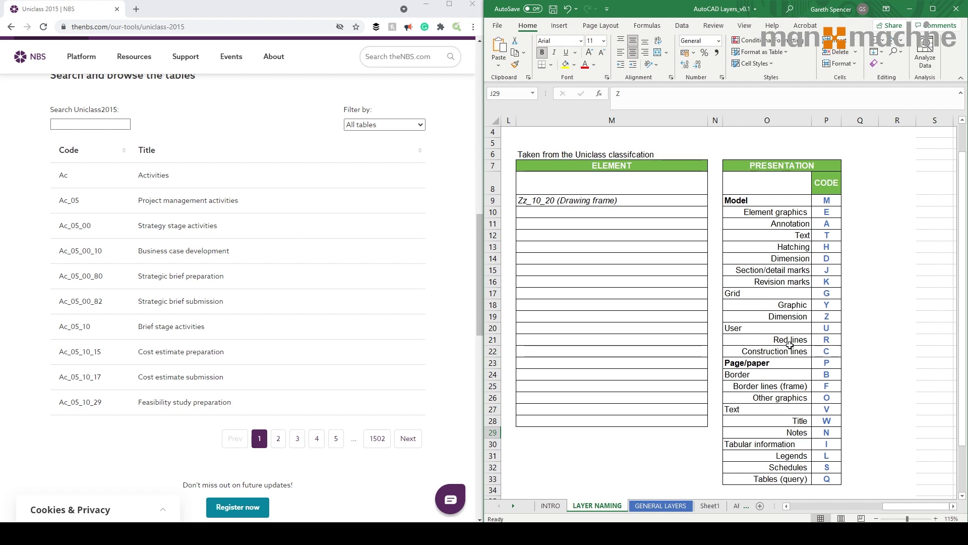
Step: On GENERAL LAYERS, pick the Z-Zz_10_20_95-O-Viewports layer and search 'viewport' in Uniclass
{"action": "left_click", "coordinate": [677, 506]}
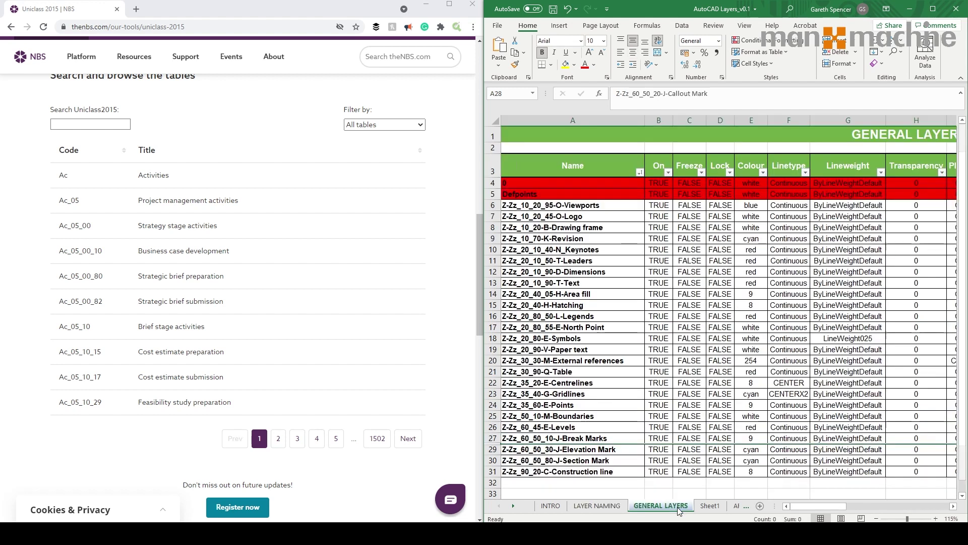
{"action": "left_click", "coordinate": [617, 207]}
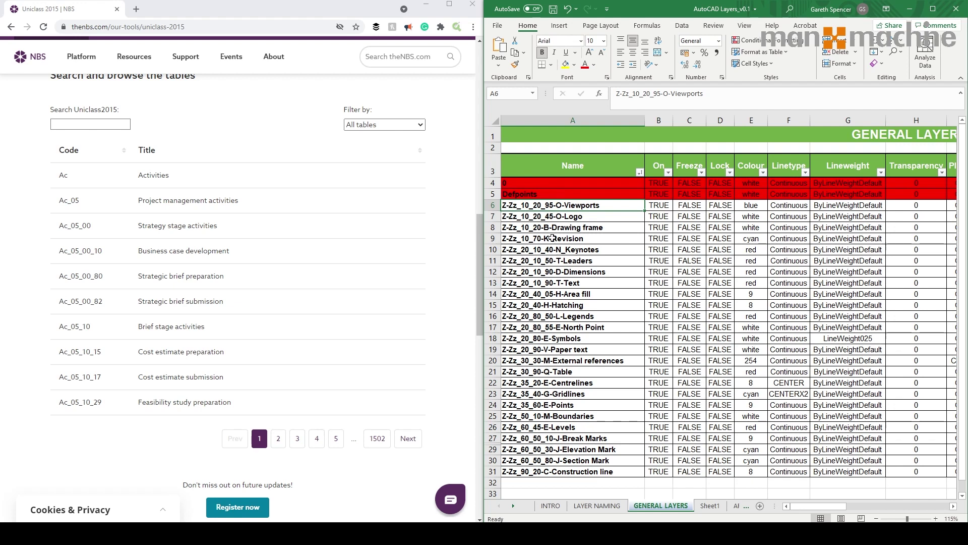
{"action": "left_click", "coordinate": [70, 125]}
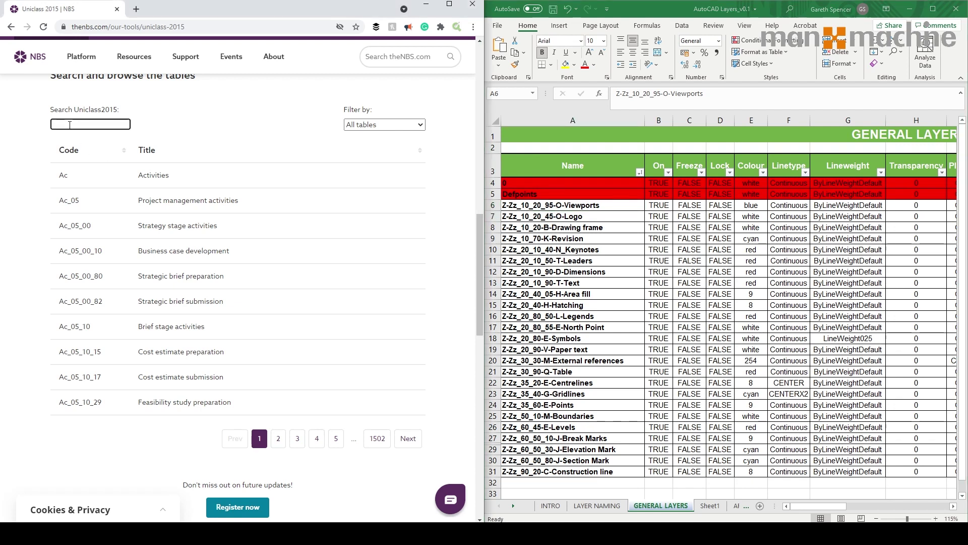
{"action": "type", "text": "viewport"}
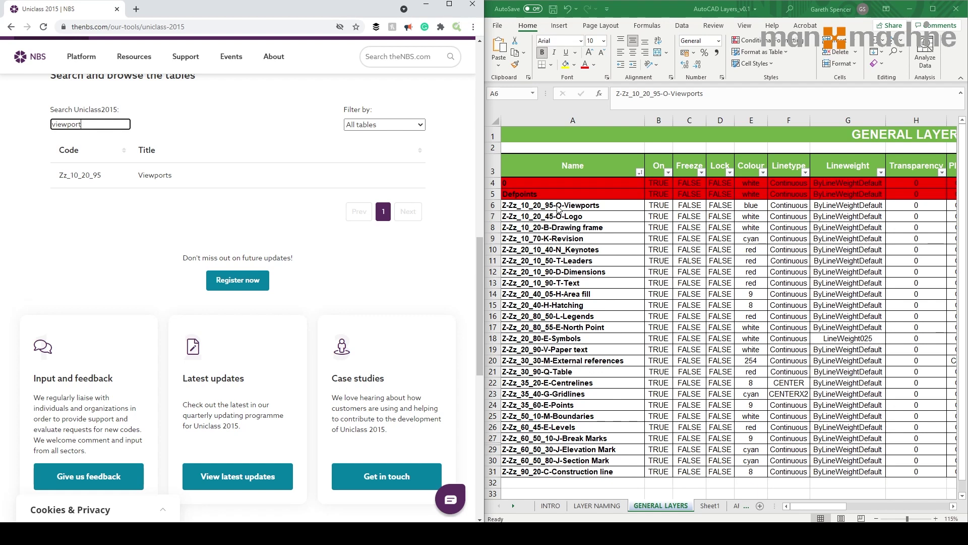
Step: Cross-check the LAYER NAMING sheet, return to GENERAL LAYERS, and switch to AutoCAD
{"action": "left_click", "coordinate": [600, 506]}
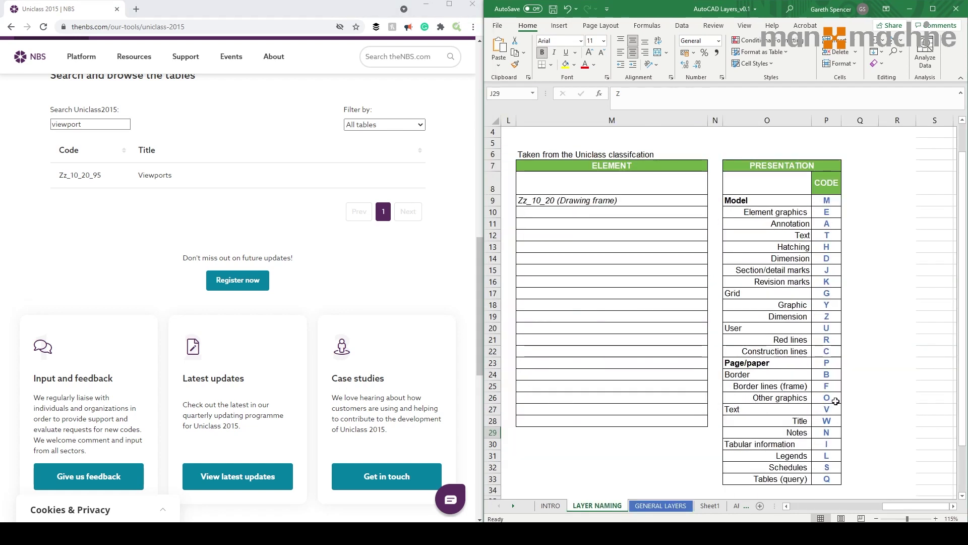
{"action": "left_click", "coordinate": [674, 505]}
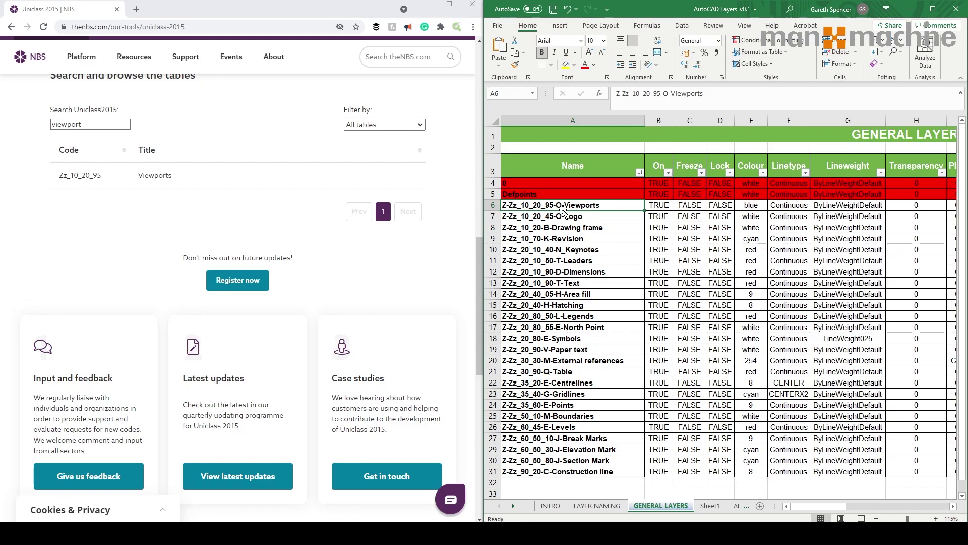
{"action": "left_click", "coordinate": [419, 484]}
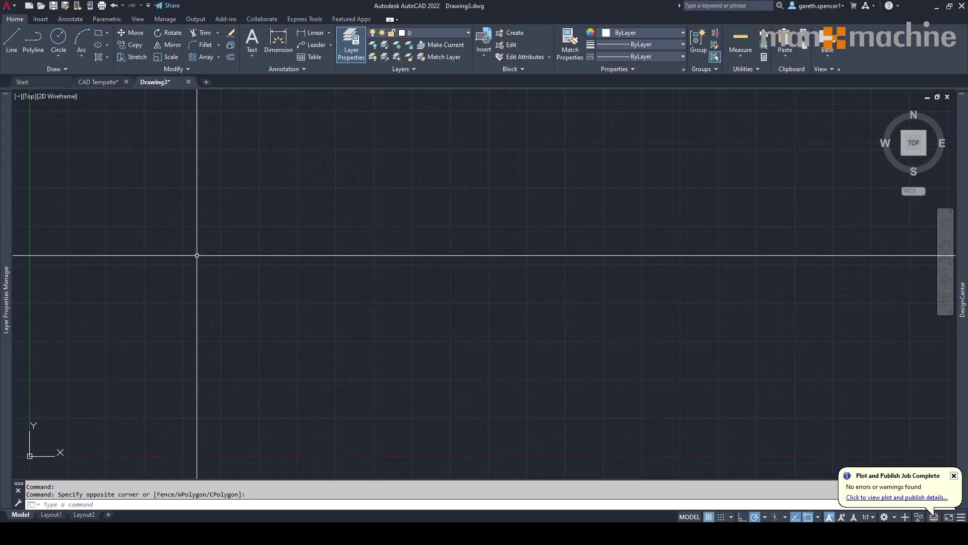
Step: Create layer Z-Zz_10_20_95-O-Viewport with colour blue in Drawing3
{"action": "mouse_move", "coordinate": [6, 237]}
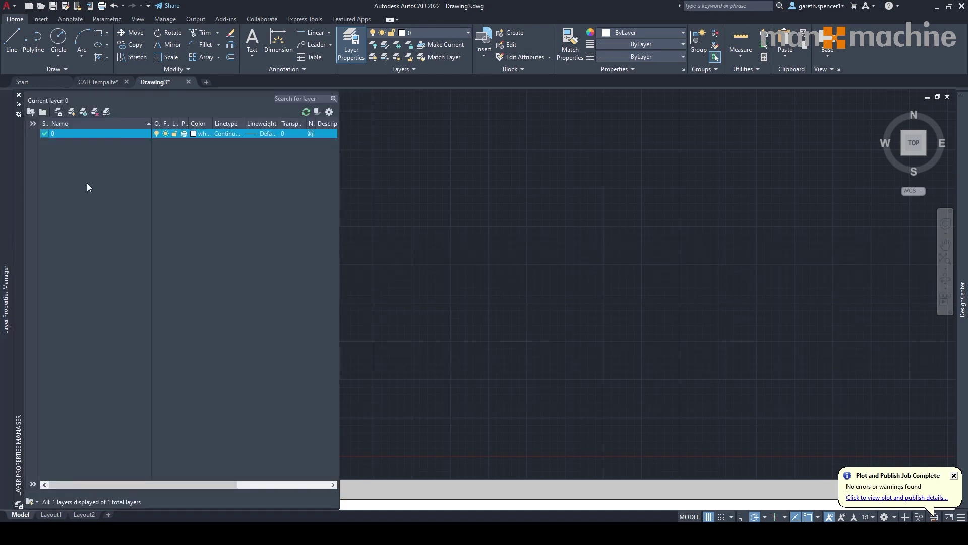
{"action": "left_click", "coordinate": [74, 113]}
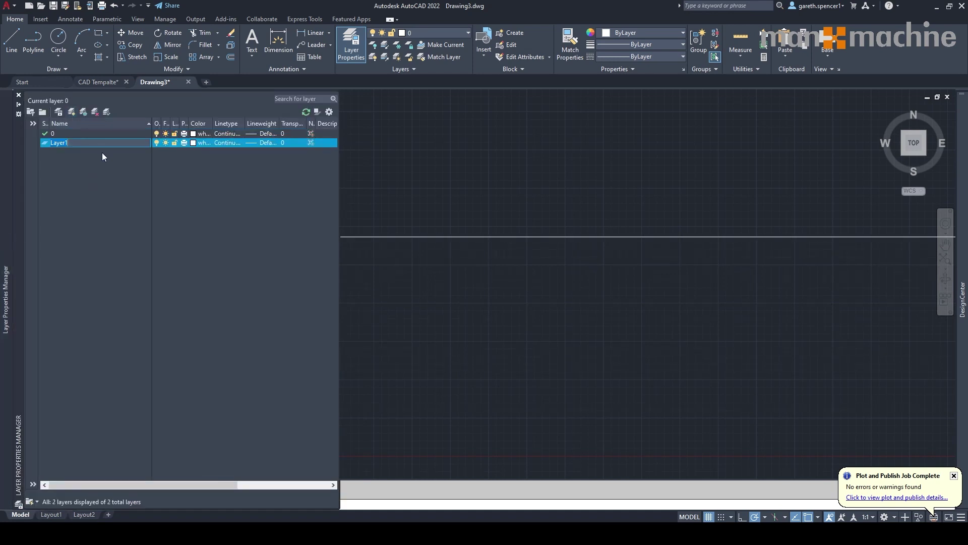
{"action": "type", "text": "Z"}
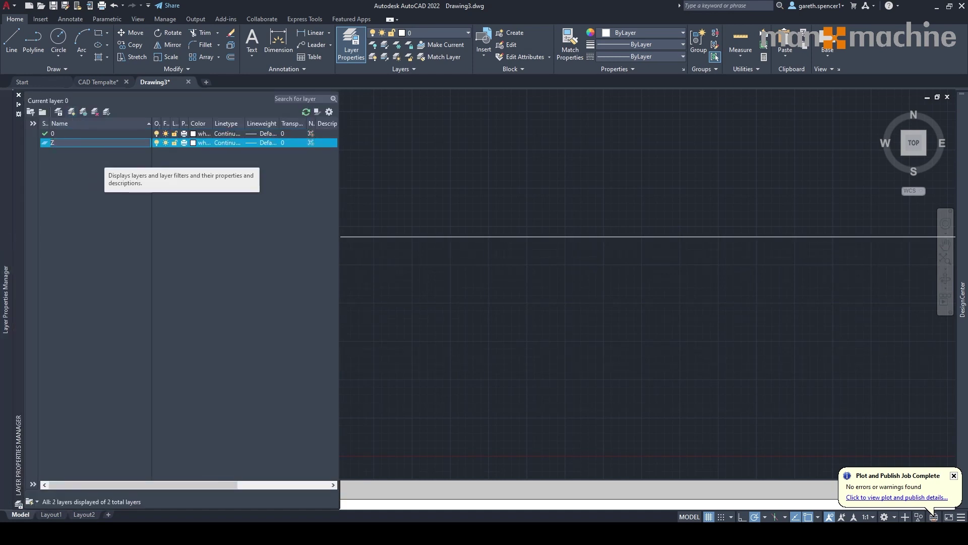
{"action": "type", "text": "-Zz_10"}
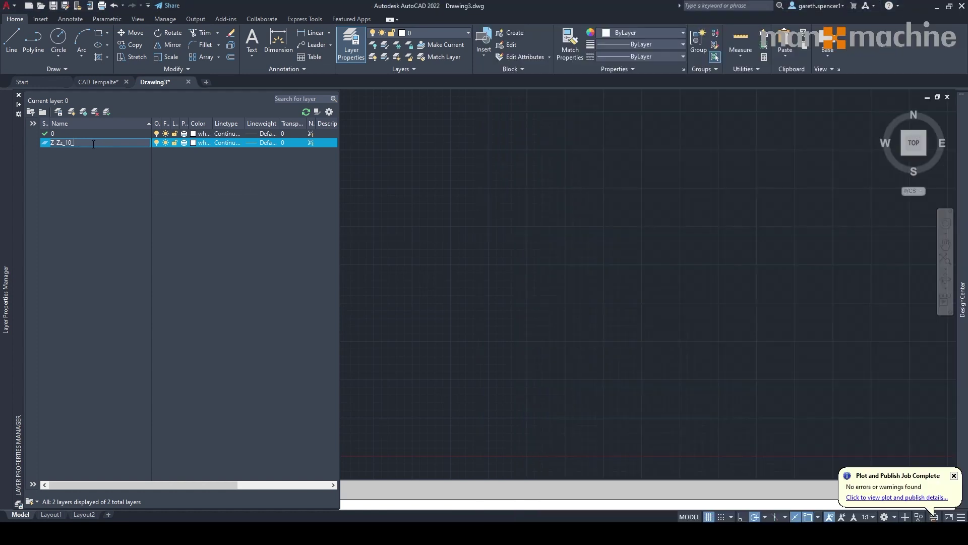
{"action": "type", "text": "_20_95-O-Viewport"}
{"action": "key", "text": "Return"}
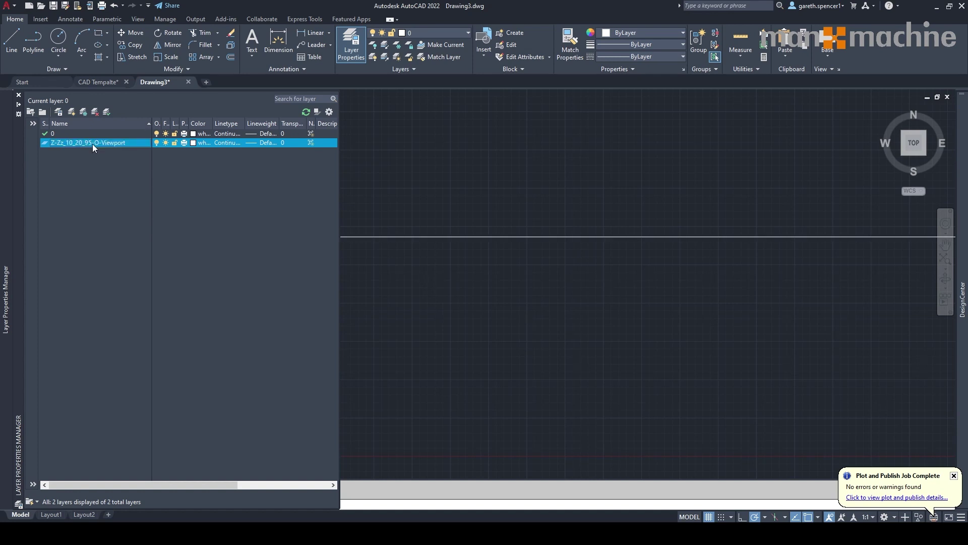
{"action": "left_click", "coordinate": [194, 143]}
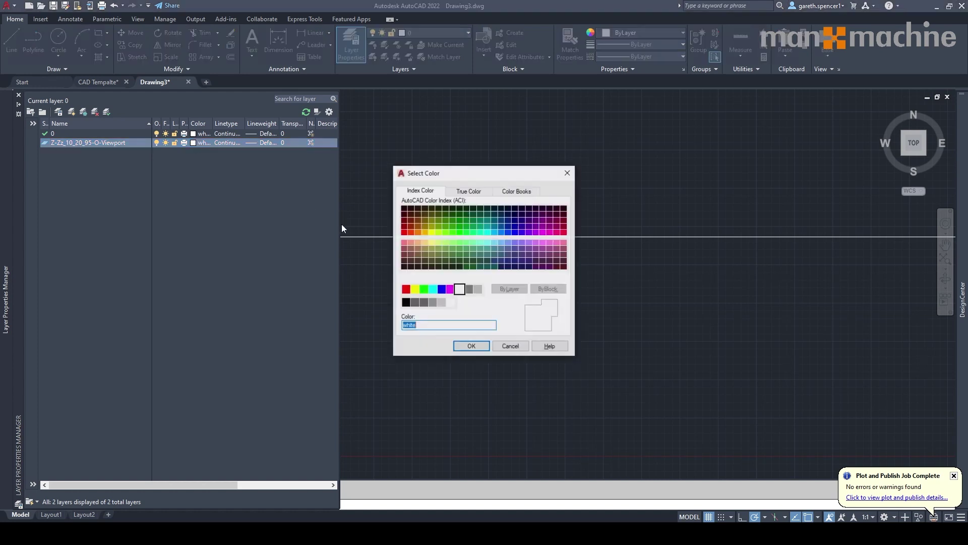
{"action": "left_click", "coordinate": [442, 289]}
{"action": "left_click", "coordinate": [471, 346]}
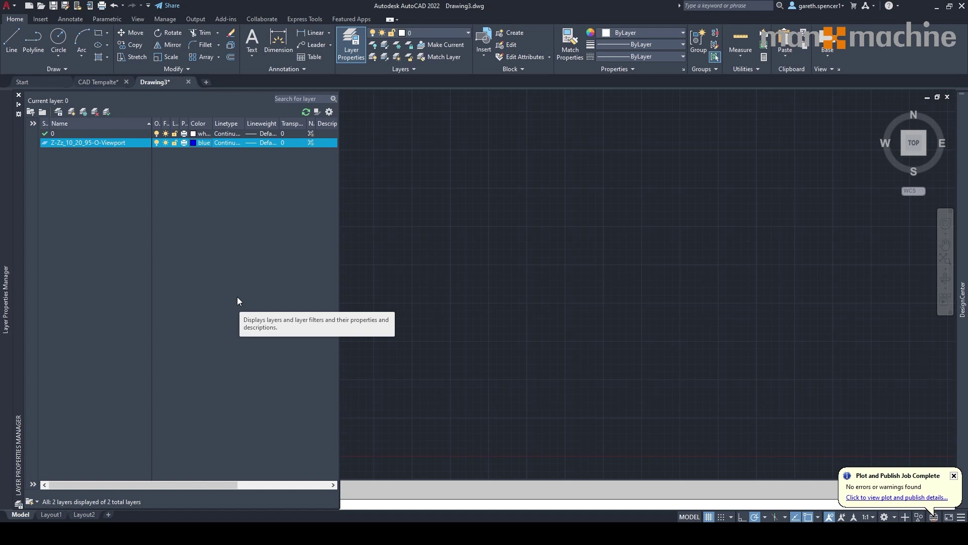
{"action": "left_click", "coordinate": [101, 82]}
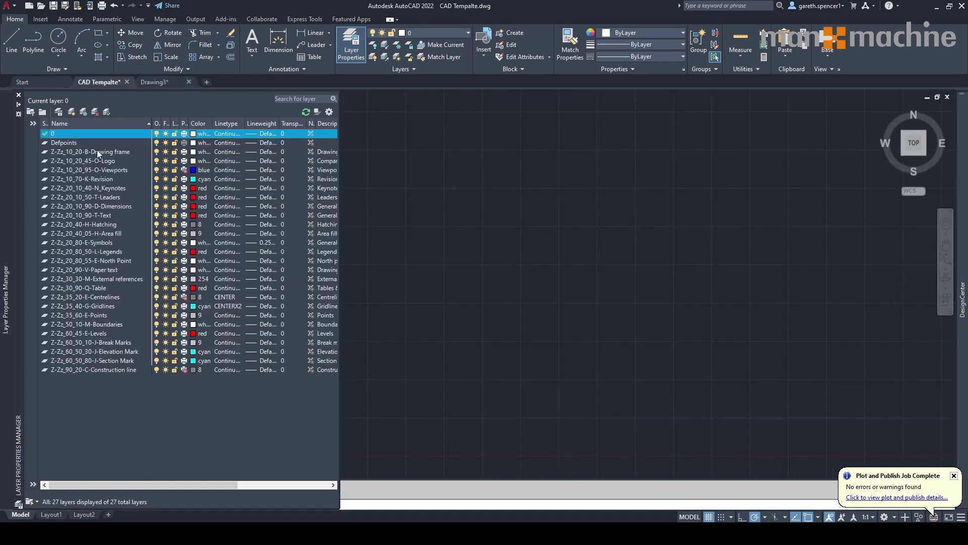
Step: Select all 27 template layers from layer 0 down and copy them
{"action": "left_click", "coordinate": [103, 373], "text": "shift"}
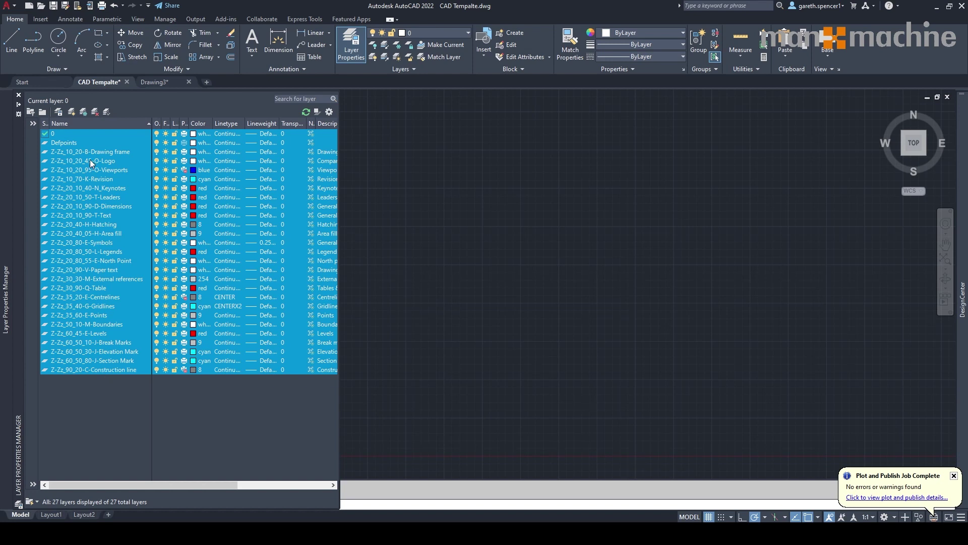
{"action": "left_click", "coordinate": [91, 133]}
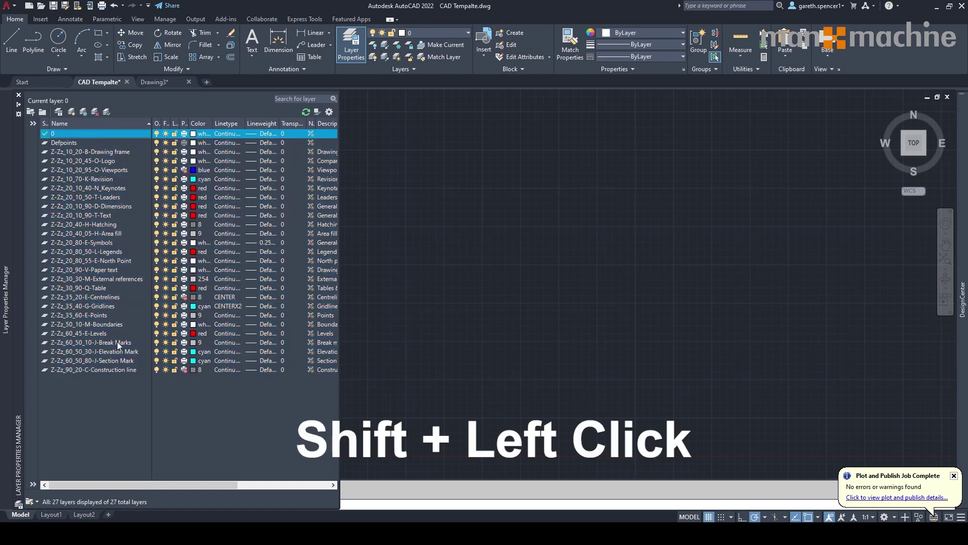
{"action": "left_click", "coordinate": [117, 369], "text": "shift"}
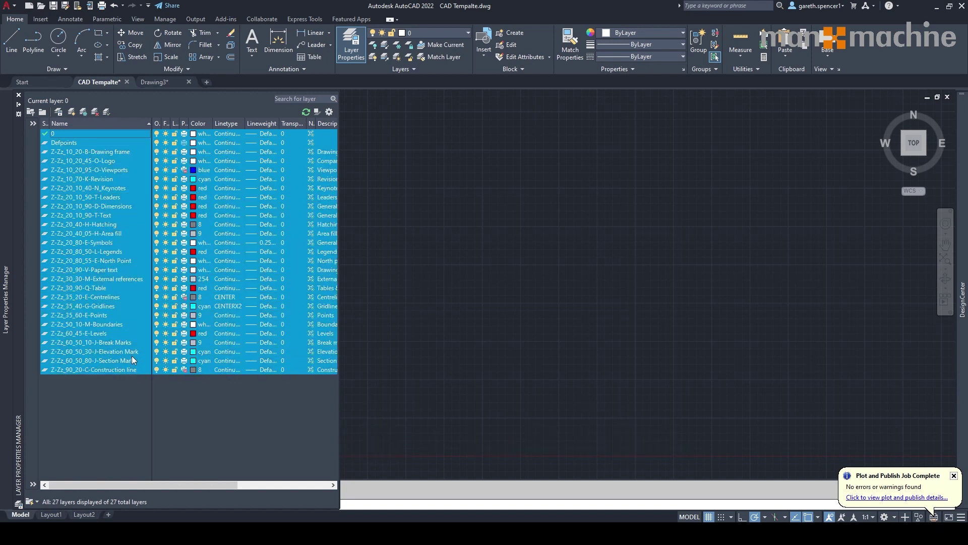
{"action": "key", "text": "ctrl+c"}
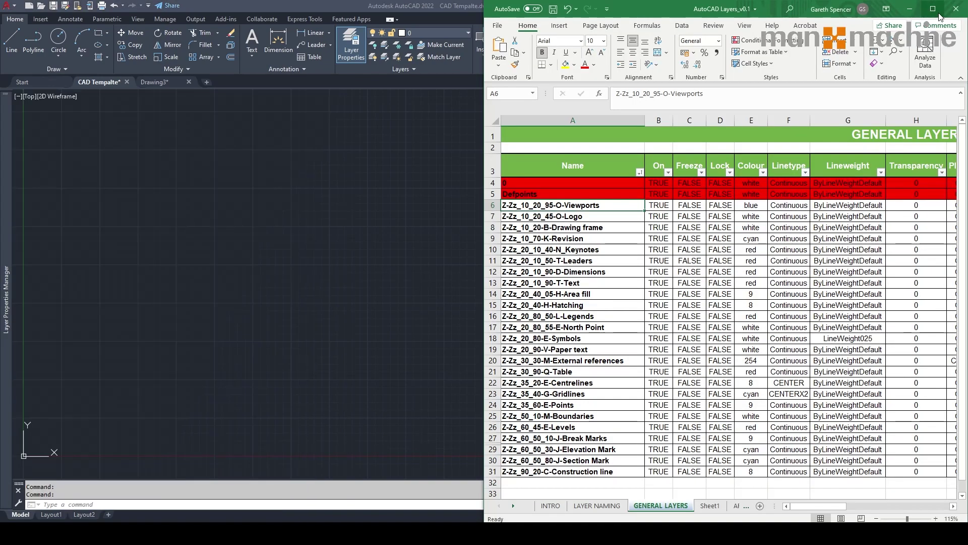
Step: Paste the copied layer table into a new Sheet2 in maximised Excel
{"action": "left_click", "coordinate": [933, 9]}
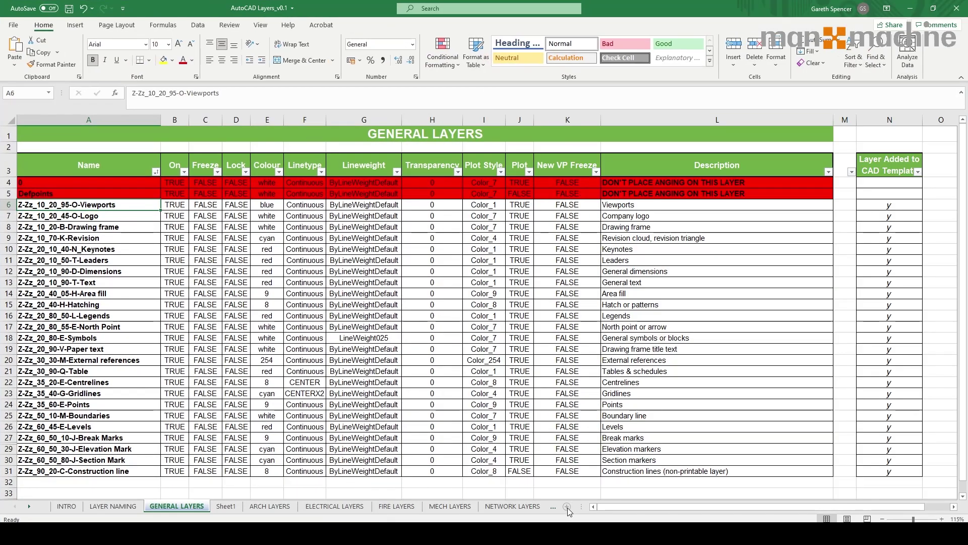
{"action": "left_click", "coordinate": [567, 506]}
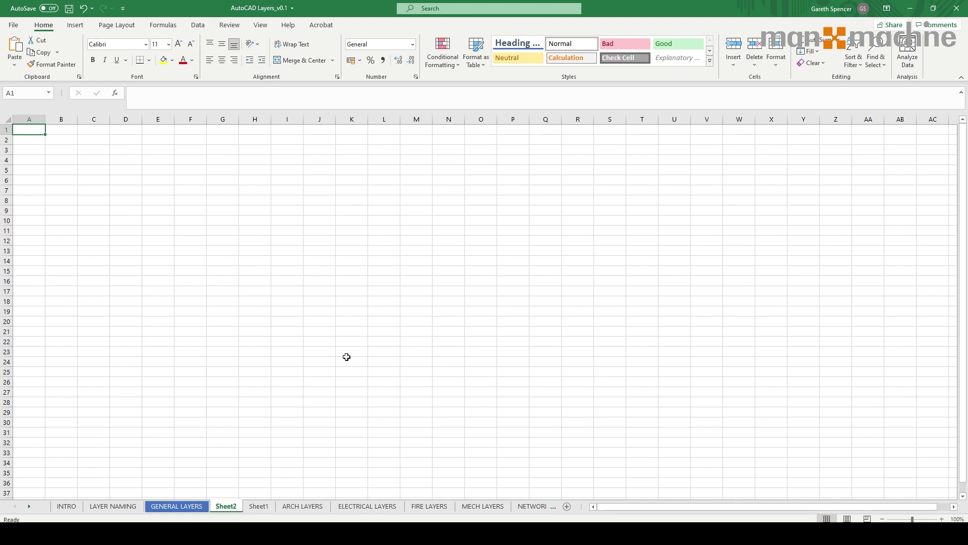
{"action": "key", "text": "ctrl+v"}
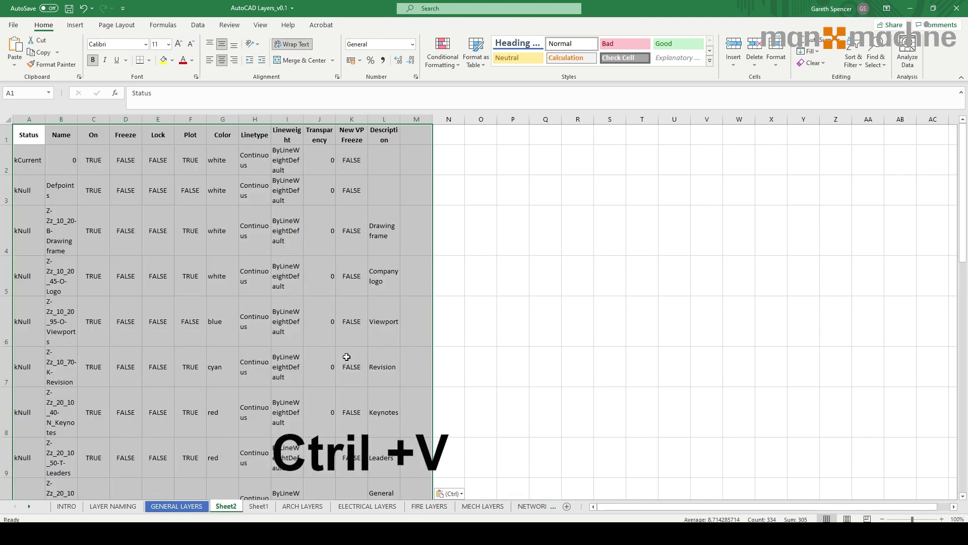
Step: Widen all columns evenly and autofit row heights, then return to Revit's sheet
{"action": "left_click", "coordinate": [7, 119]}
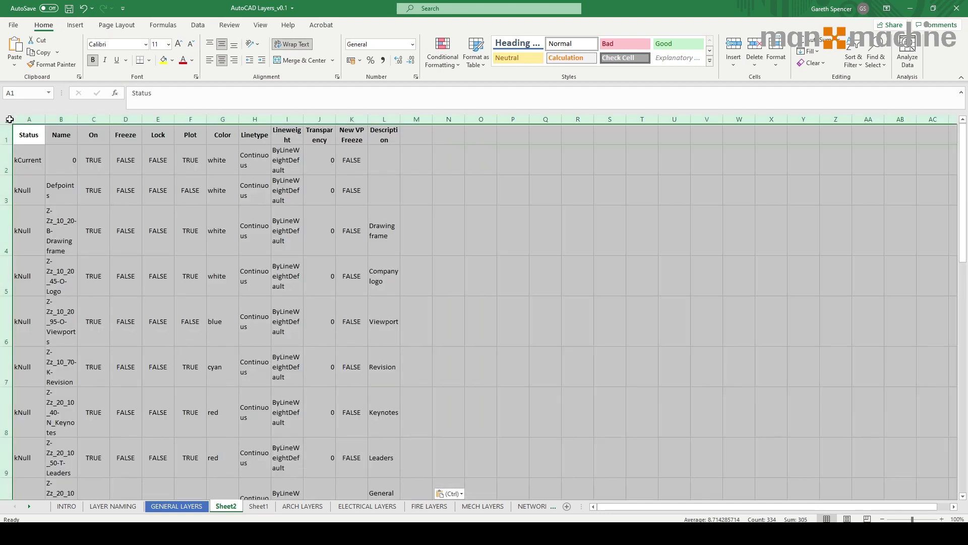
{"action": "double_click", "coordinate": [45, 118]}
{"action": "left_click_drag", "start_coordinate": [76, 121], "coordinate": [87, 121]}
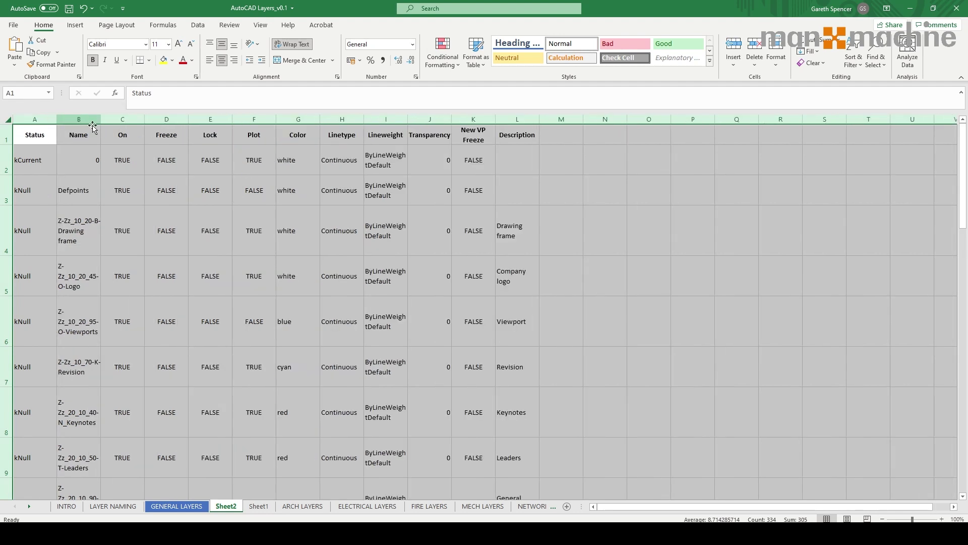
{"action": "double_click", "coordinate": [4, 145]}
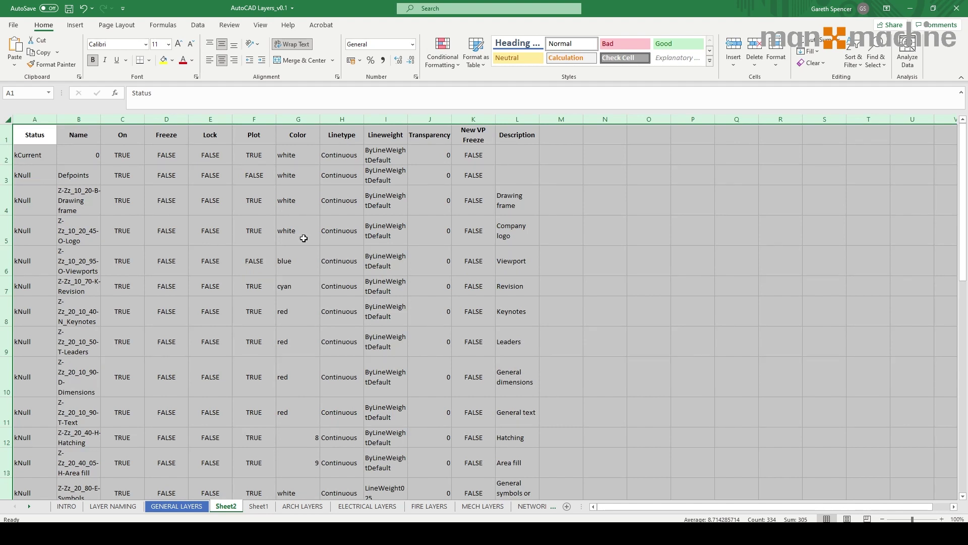
{"action": "left_click", "coordinate": [169, 189]}
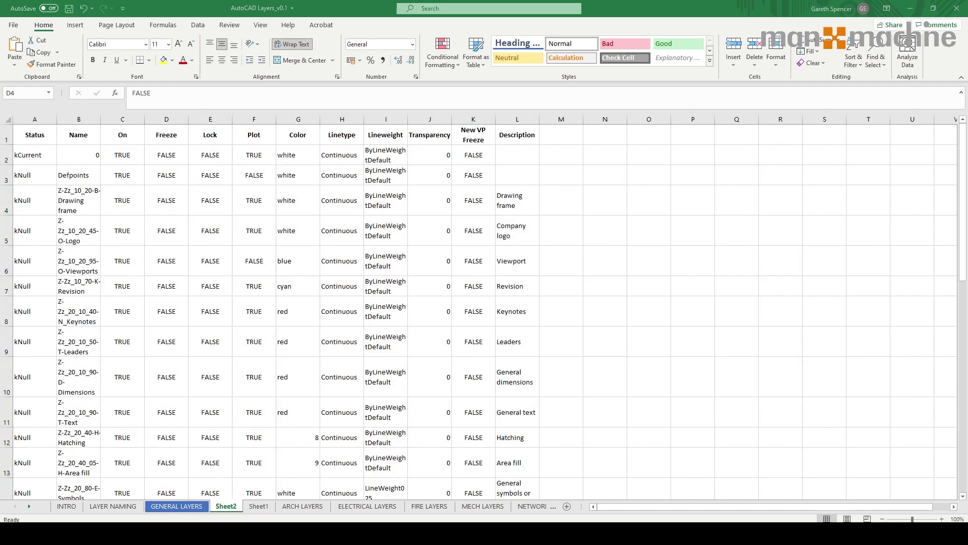
{"action": "key", "text": "alt+Tab"}
{"action": "middle_click_drag", "start_coordinate": [734, 359], "coordinate": [712, 329]}
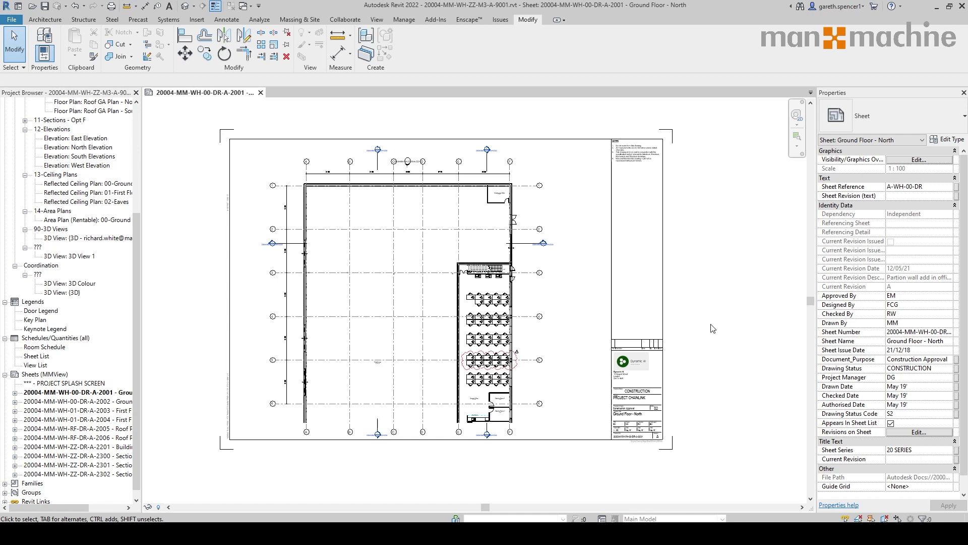
Step: Open Export Setups DWG/DXF under File > Export > Options
{"action": "left_click", "coordinate": [12, 20]}
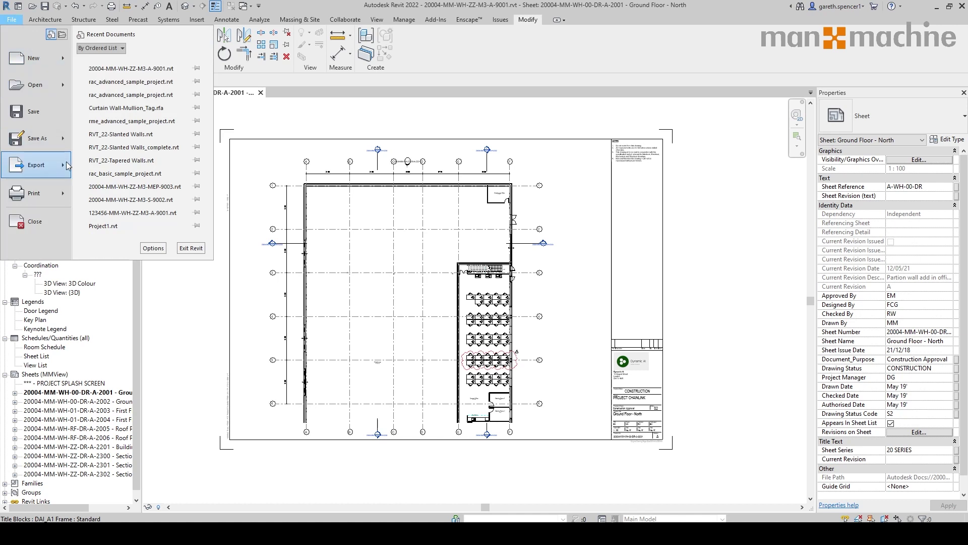
{"action": "mouse_move", "coordinate": [66, 162]}
{"action": "scroll", "coordinate": [146, 205], "scroll_direction": "down", "scroll_amount": 5}
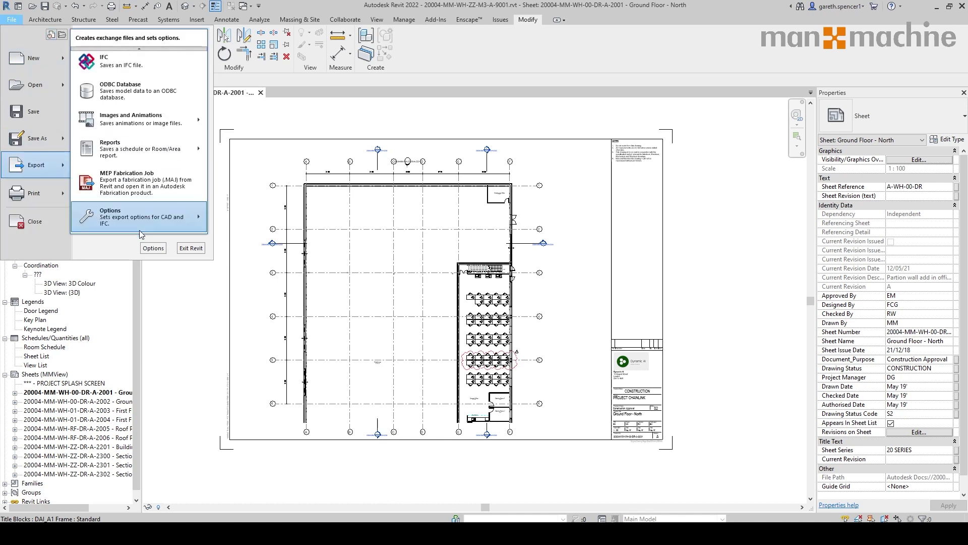
{"action": "mouse_move", "coordinate": [169, 223]}
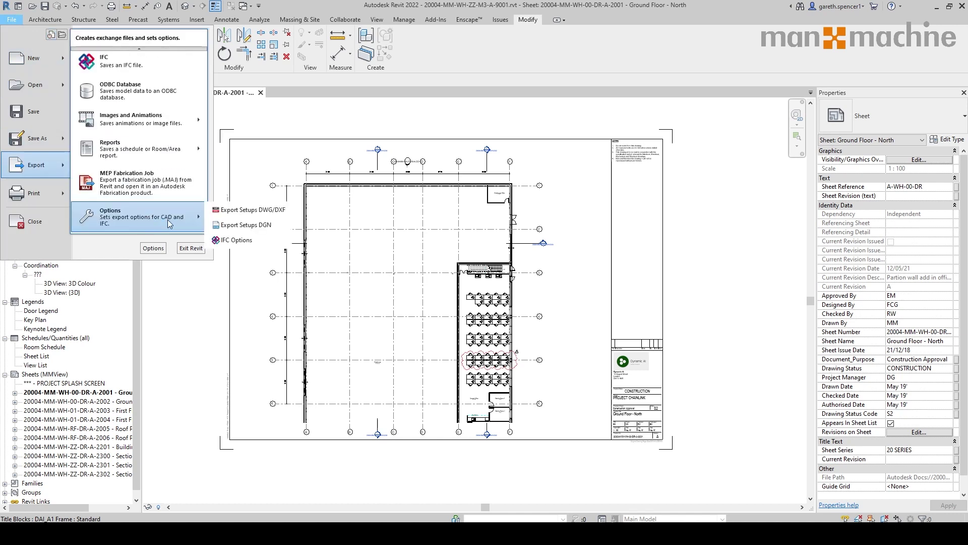
{"action": "left_click", "coordinate": [257, 210]}
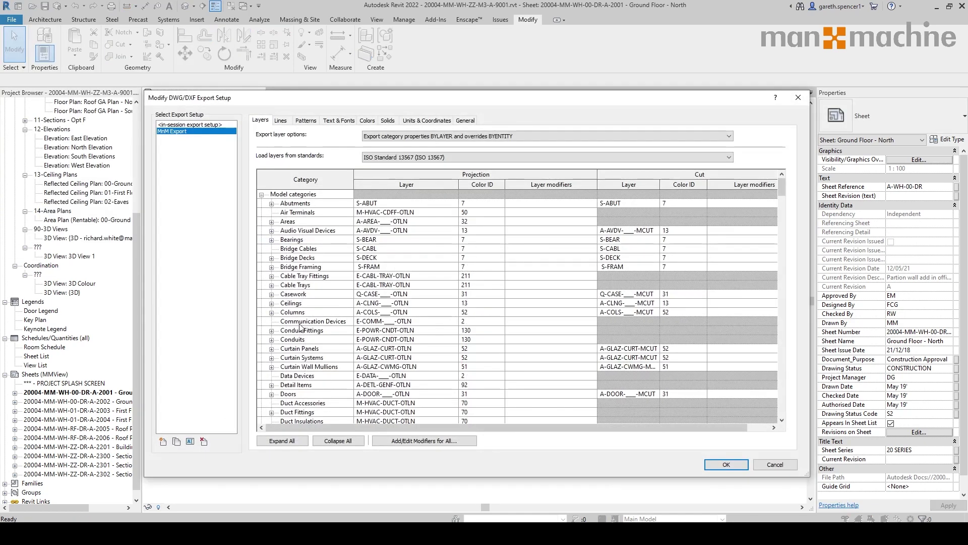
{"action": "left_click", "coordinate": [430, 158]}
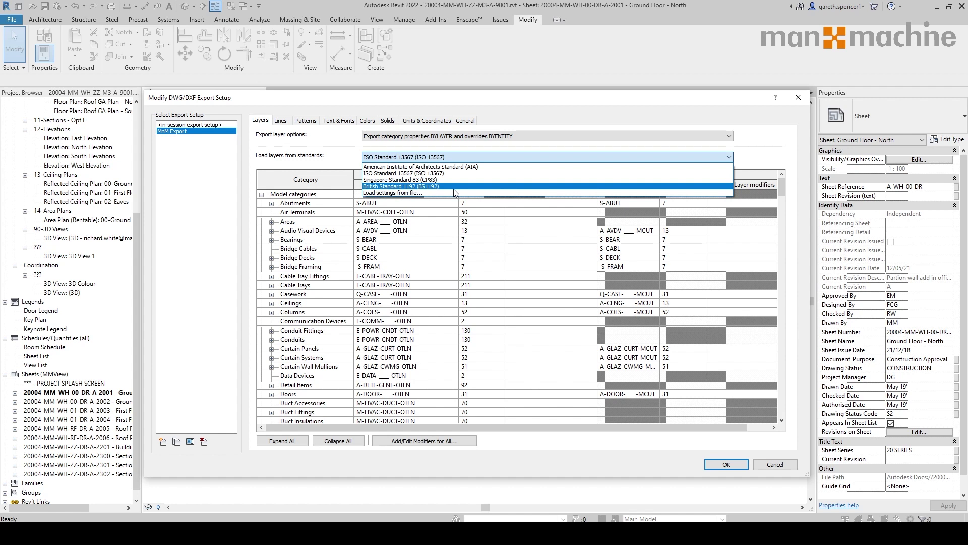
{"action": "left_click", "coordinate": [362, 97]}
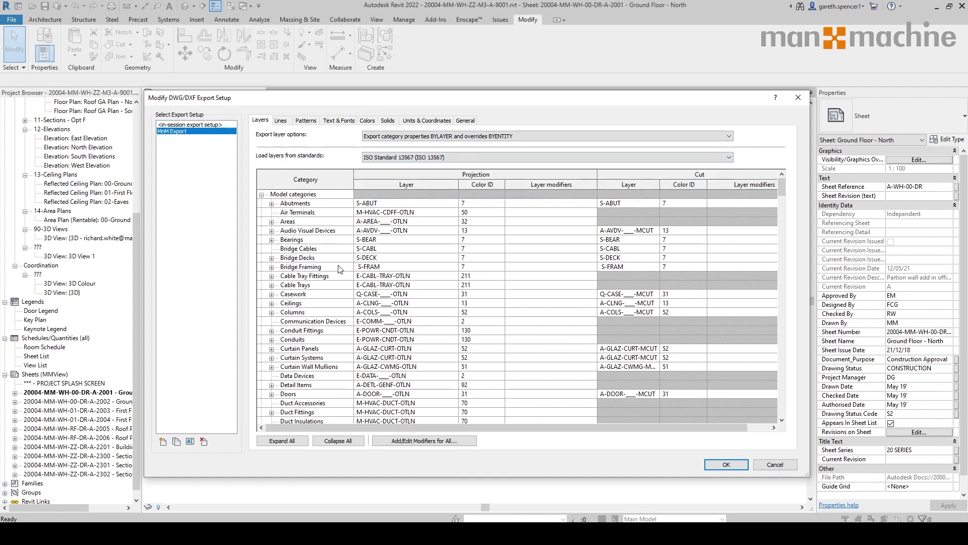
{"action": "left_click", "coordinate": [261, 195]}
Step: Collapse Annotation, Analytical, Imported and Modifiers groups to review Others, then accept the setup
{"action": "left_click", "coordinate": [262, 204]}
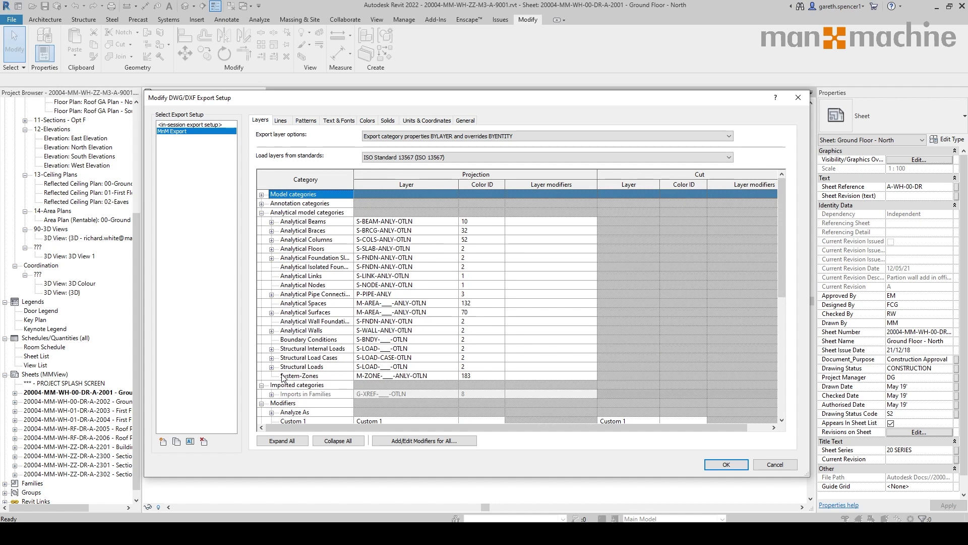
{"action": "left_click", "coordinate": [261, 213]}
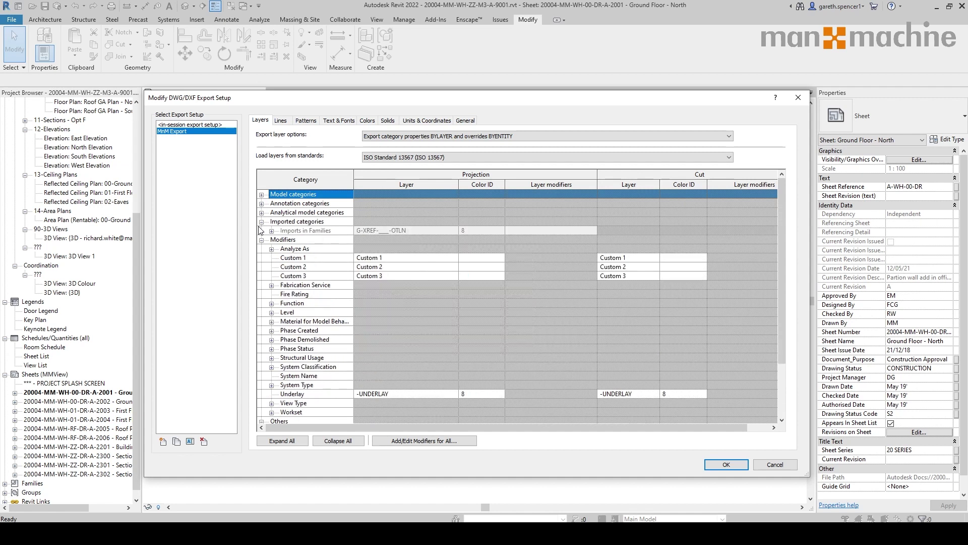
{"action": "left_click", "coordinate": [261, 221]}
{"action": "left_click", "coordinate": [261, 231]}
{"action": "left_click", "coordinate": [261, 231]}
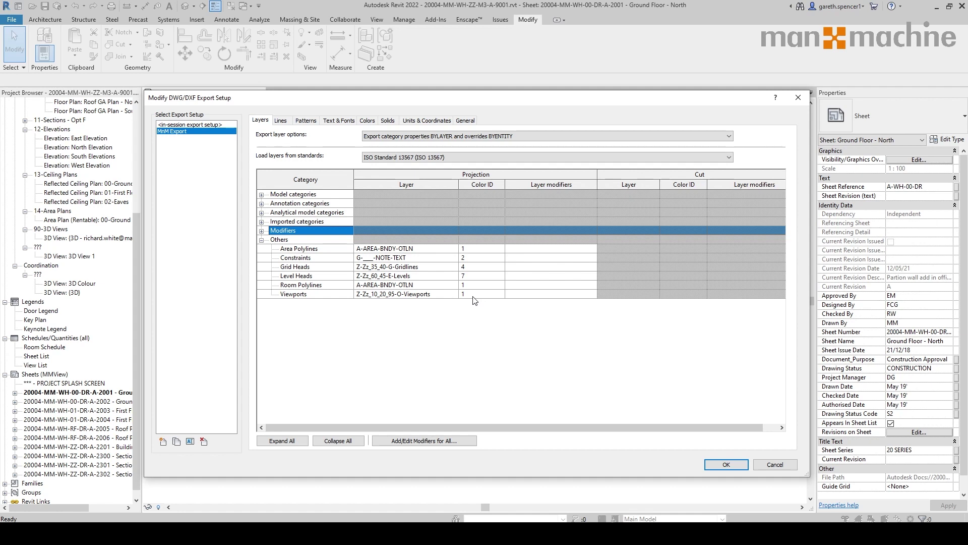
{"action": "left_click", "coordinate": [726, 465]}
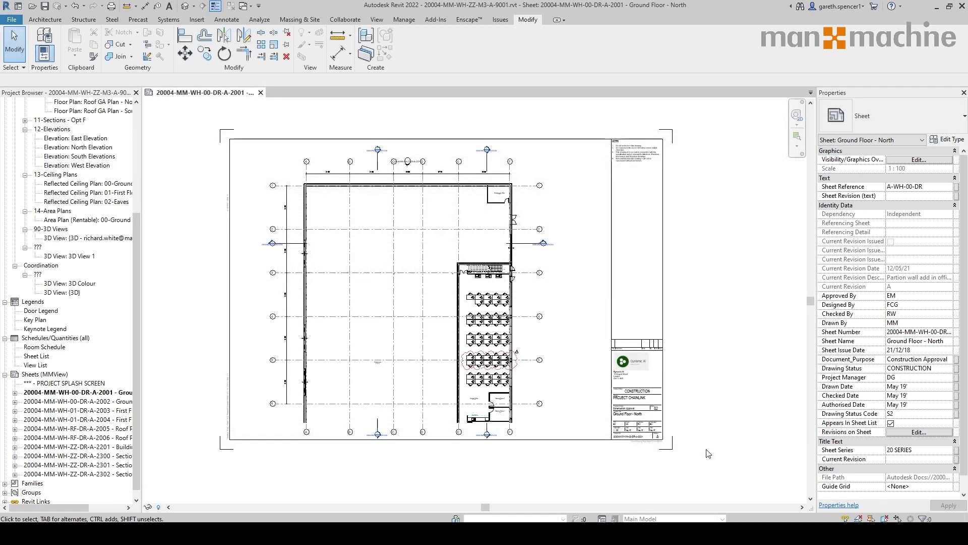
Step: Start a DWG export of the Ground Floor - North sheet
{"action": "left_click", "coordinate": [15, 23]}
{"action": "mouse_move", "coordinate": [38, 165]}
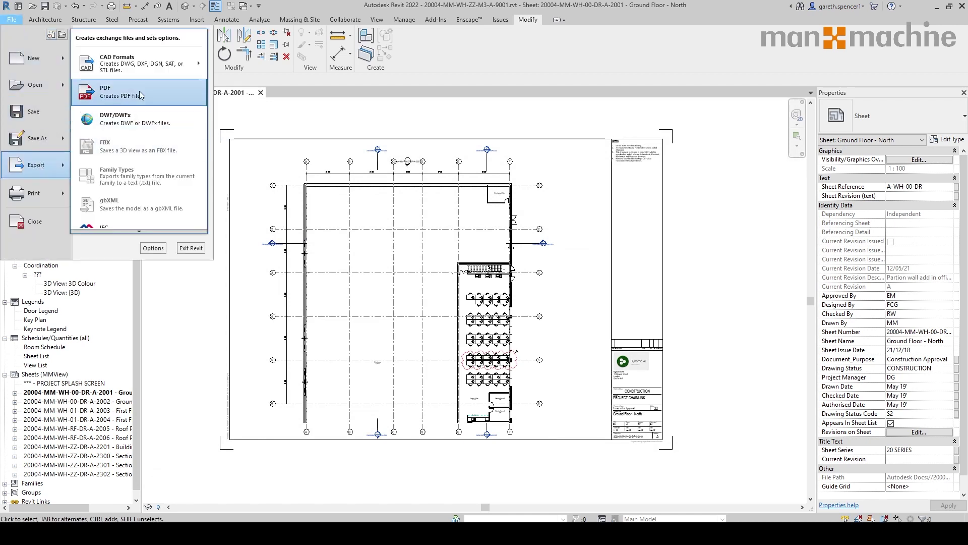
{"action": "mouse_move", "coordinate": [151, 68]}
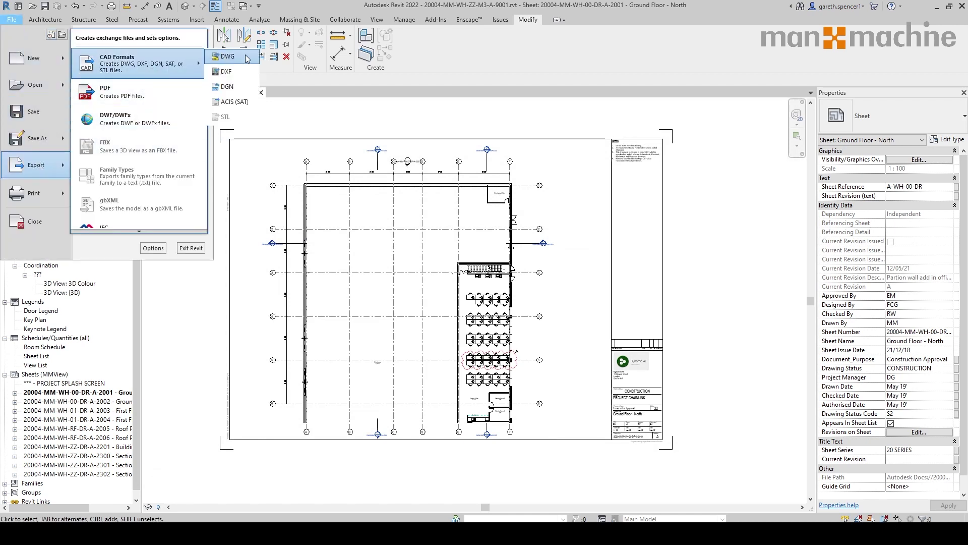
{"action": "left_click", "coordinate": [247, 58]}
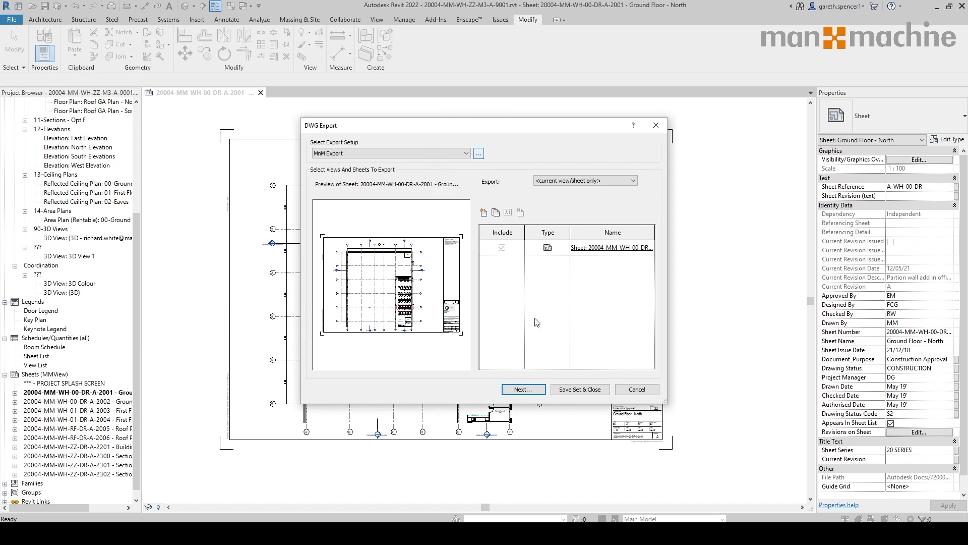
{"action": "left_click", "coordinate": [525, 388]}
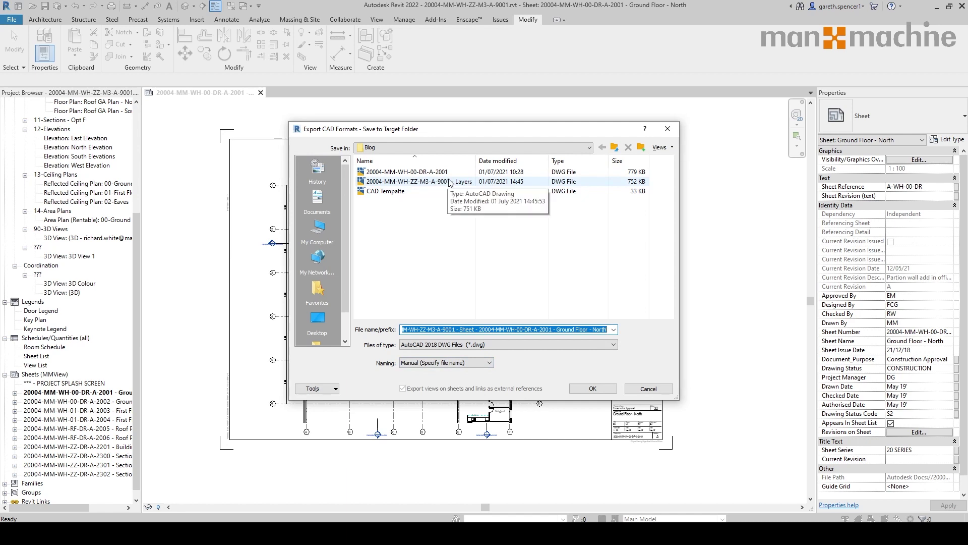
Step: Keep manual naming, reuse the '20004-MM-WH-ZZ-M3-A-9001 - Layers' name, and overwrite the file
{"action": "left_click", "coordinate": [449, 363]}
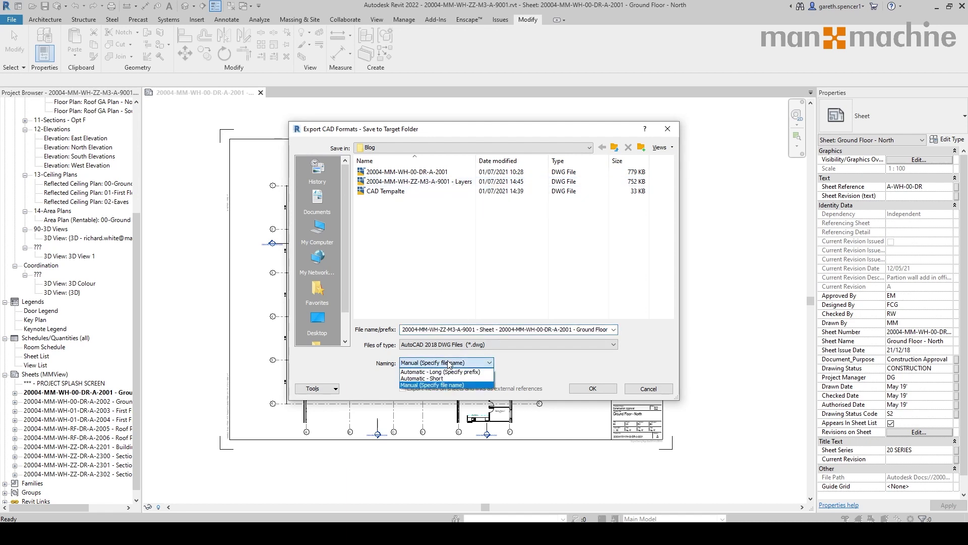
{"action": "left_click", "coordinate": [446, 379]}
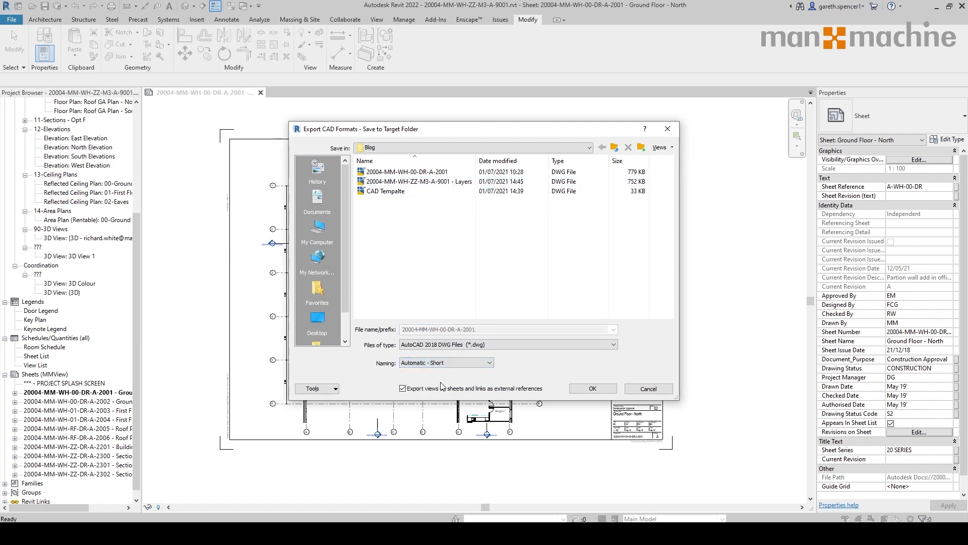
{"action": "left_click", "coordinate": [460, 363]}
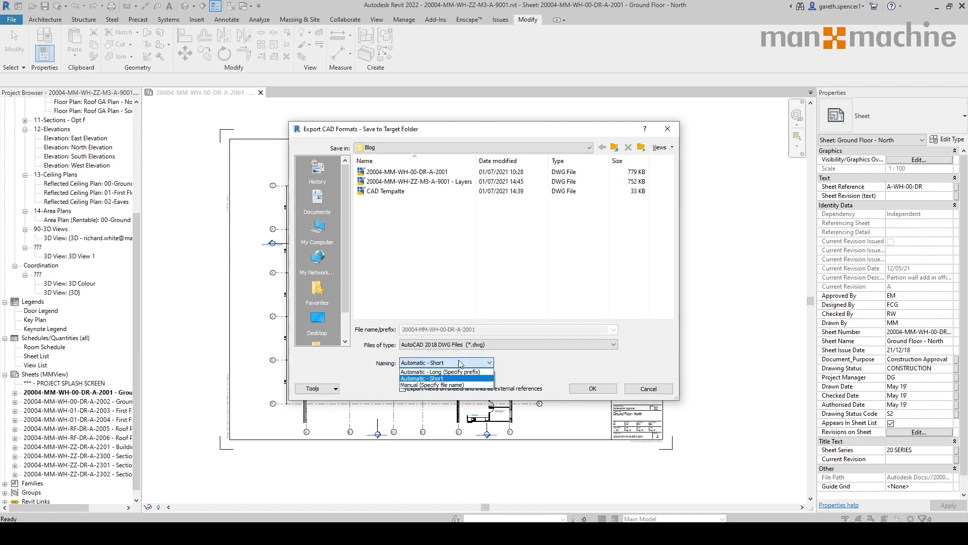
{"action": "left_click", "coordinate": [461, 386]}
{"action": "left_click", "coordinate": [454, 181]}
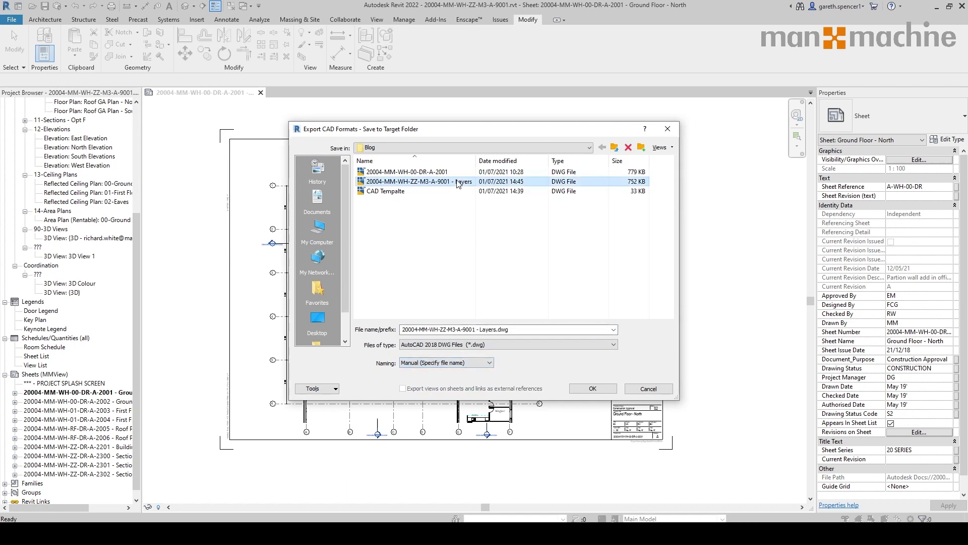
{"action": "left_click", "coordinate": [587, 388]}
{"action": "left_click", "coordinate": [506, 277]}
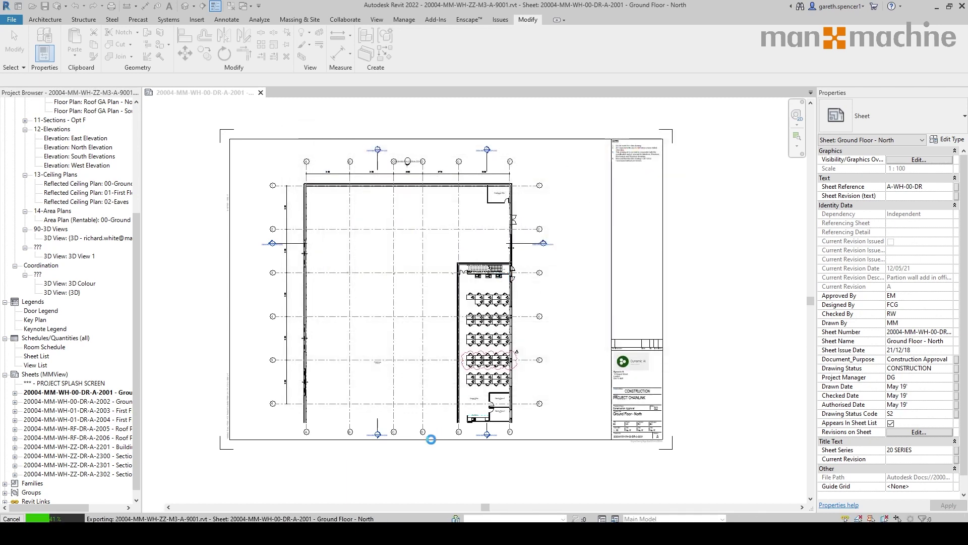
Step: Open 20004-MM-WH-00-DR-A-2001.dwg from the Blog folder in AutoCAD
{"action": "mouse_move", "coordinate": [359, 530]}
{"action": "left_click", "coordinate": [397, 434]}
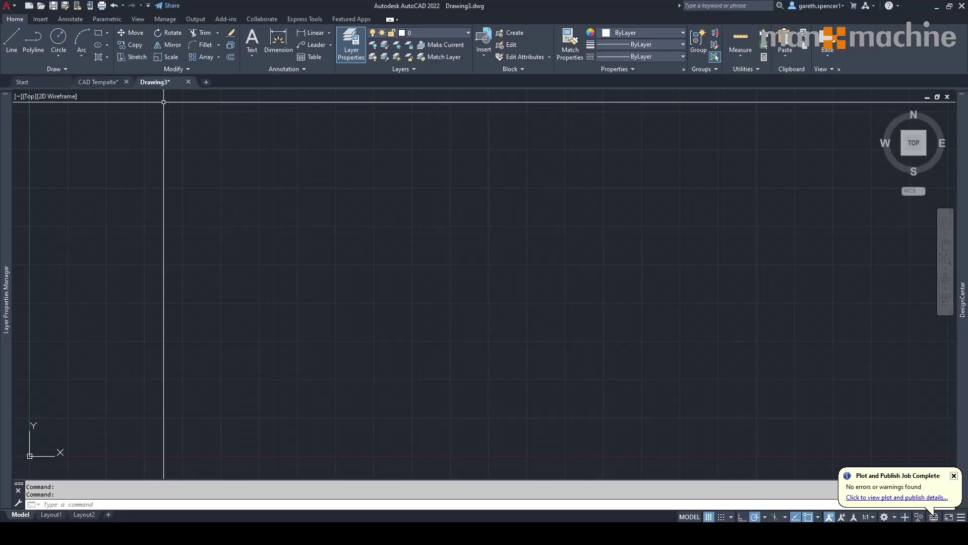
{"action": "left_click", "coordinate": [41, 6]}
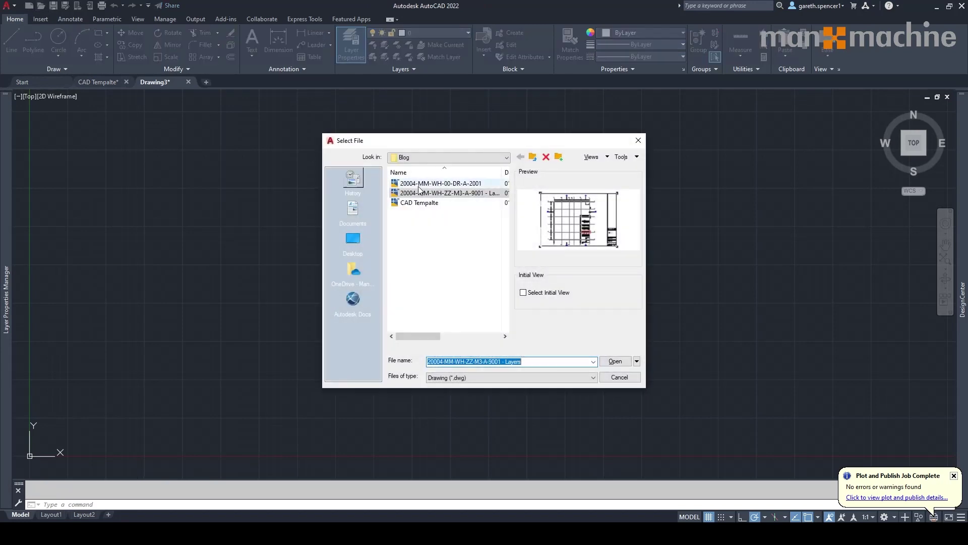
{"action": "left_click", "coordinate": [476, 184]}
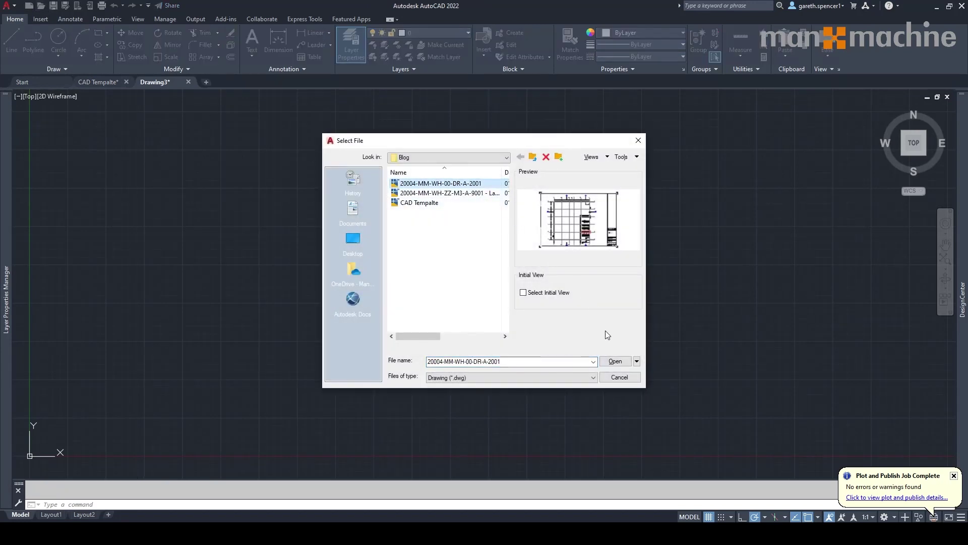
{"action": "left_click", "coordinate": [616, 362]}
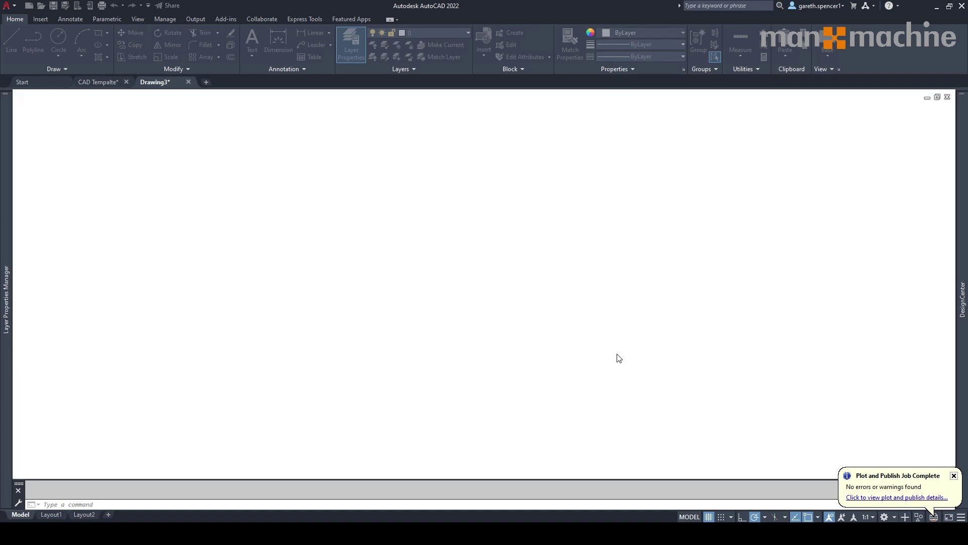
Step: Zoom to extents, zoom in on the title block, then zoom back to extents
{"action": "type", "text": "z"}
{"action": "key", "text": "Return"}
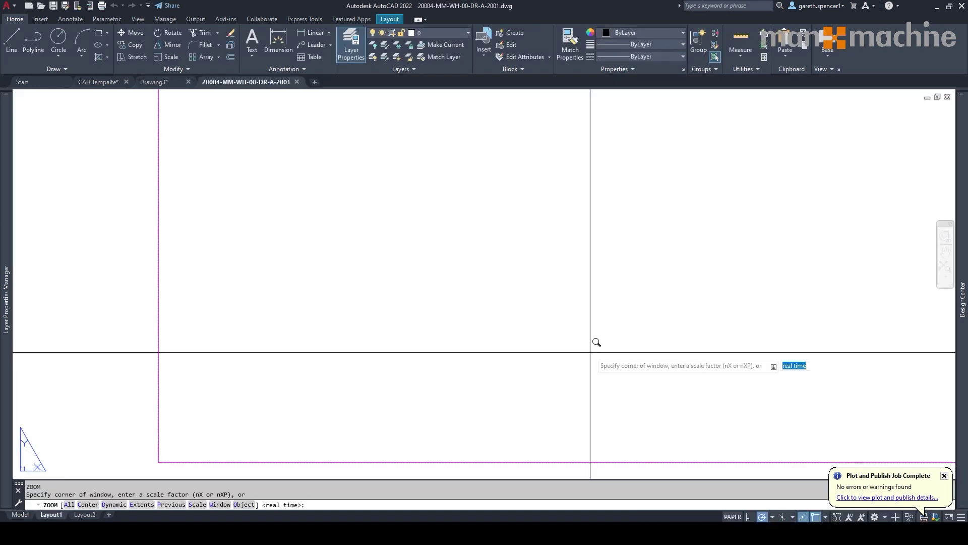
{"action": "type", "text": "e"}
{"action": "key", "text": "Return"}
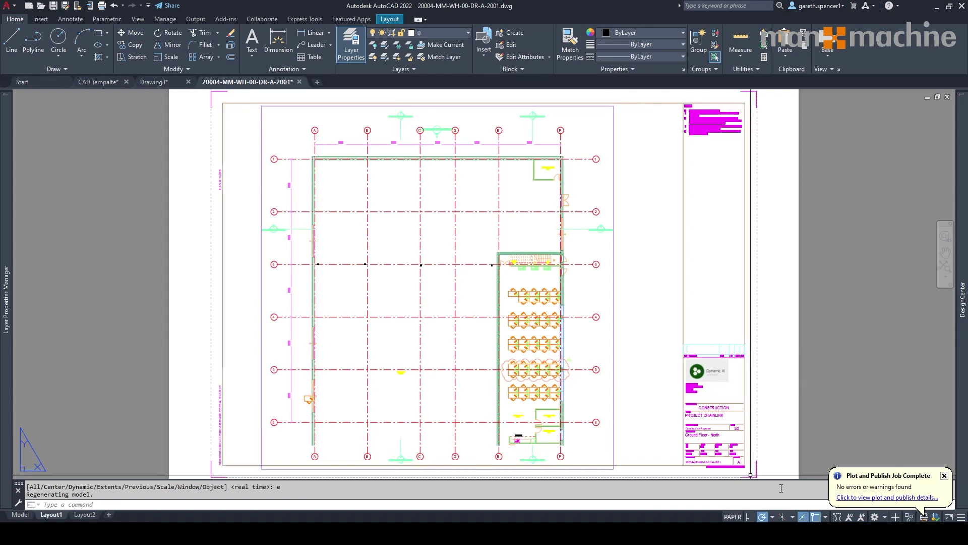
{"action": "type", "text": "z"}
{"action": "key", "text": "Return"}
{"action": "scroll", "coordinate": [764, 445], "scroll_direction": "up", "scroll_amount": 6}
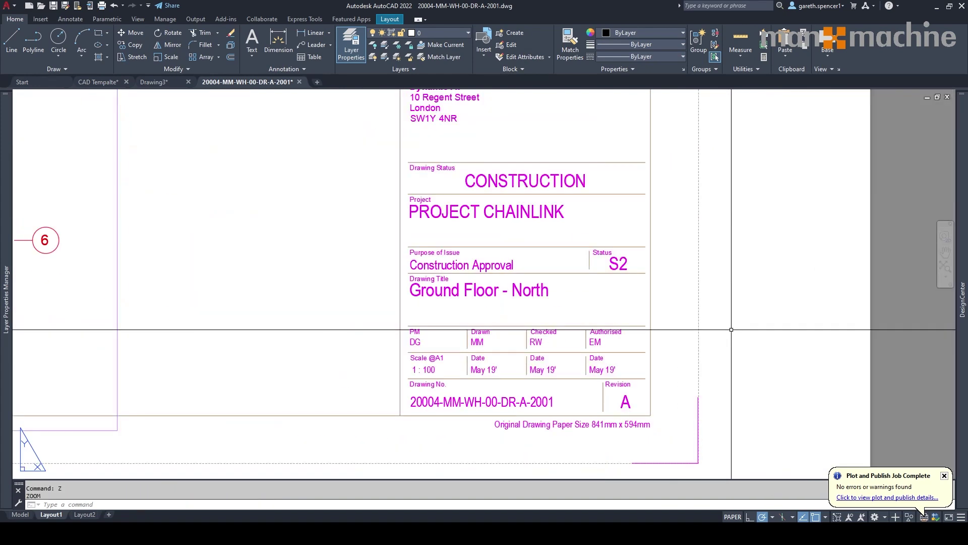
{"action": "scroll", "coordinate": [696, 427], "scroll_direction": "up", "scroll_amount": 2}
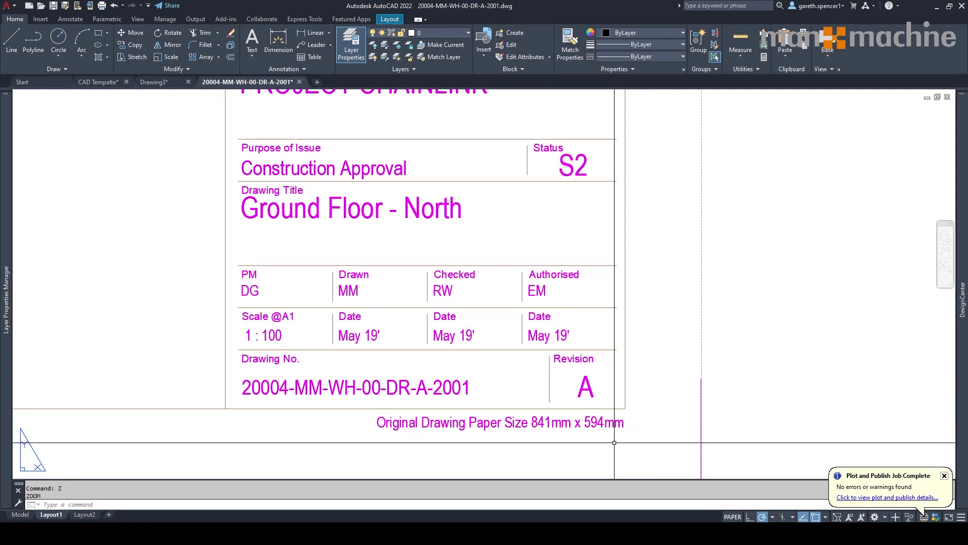
{"action": "type", "text": "z"}
{"action": "key", "text": "Return"}
{"action": "type", "text": "e"}
{"action": "key", "text": "Return"}
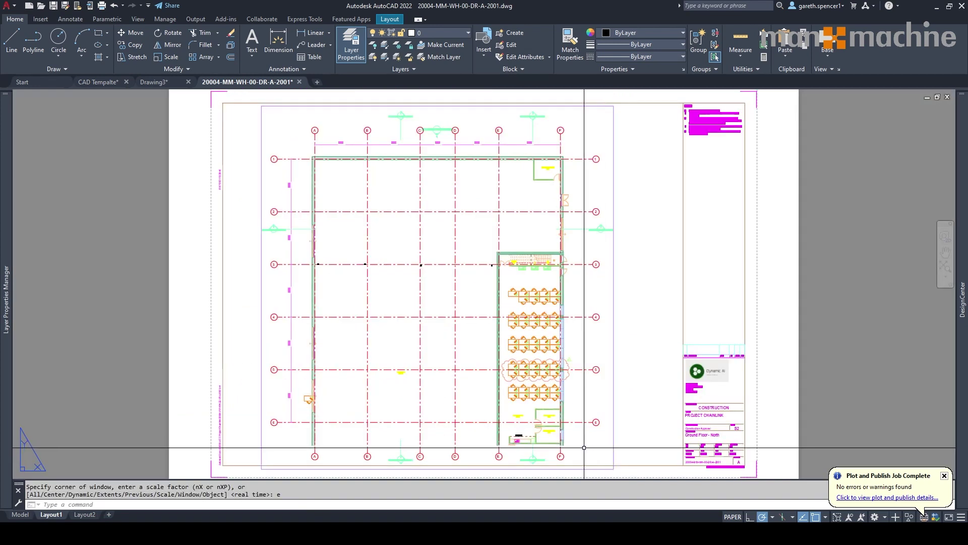
Step: Open the 20004-MM-WH-ZZ-M3-A-9001 - Layers drawing and zoom to extents of the sheet
{"action": "left_click", "coordinate": [40, 6]}
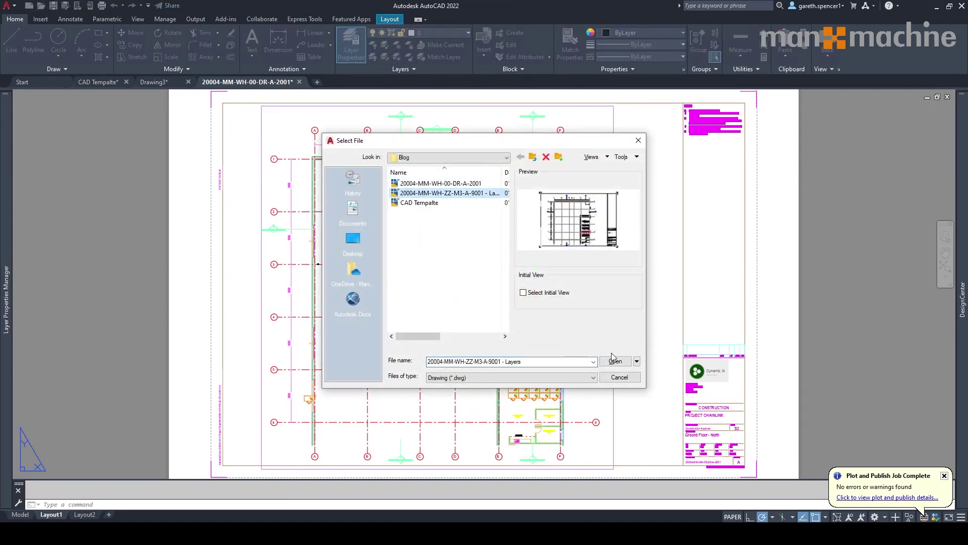
{"action": "left_click", "coordinate": [614, 360]}
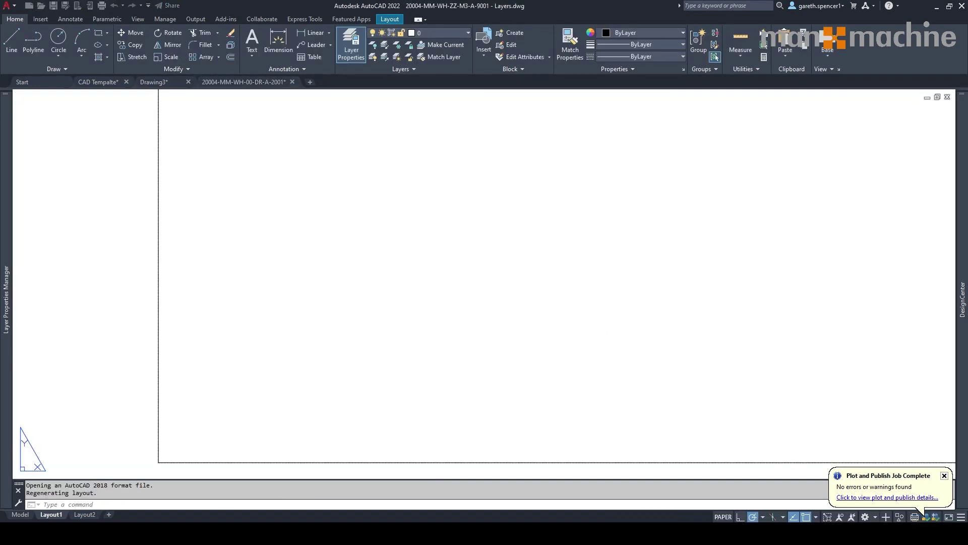
{"action": "type", "text": "z"}
{"action": "key", "text": "Return"}
{"action": "type", "text": "e"}
{"action": "key", "text": "Return"}
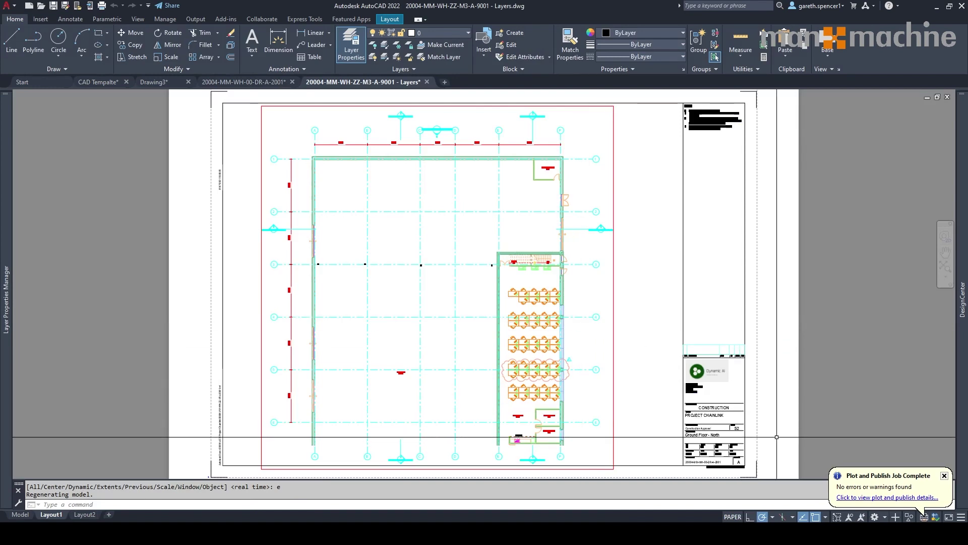
Step: Zoom into the title block to compare its colours, then move to model space
{"action": "key", "text": "z"}
{"action": "key", "text": "Return"}
{"action": "scroll", "coordinate": [726, 440], "scroll_direction": "up", "scroll_amount": 10}
{"action": "middle_click_drag", "start_coordinate": [726, 440], "coordinate": [729, 382]}
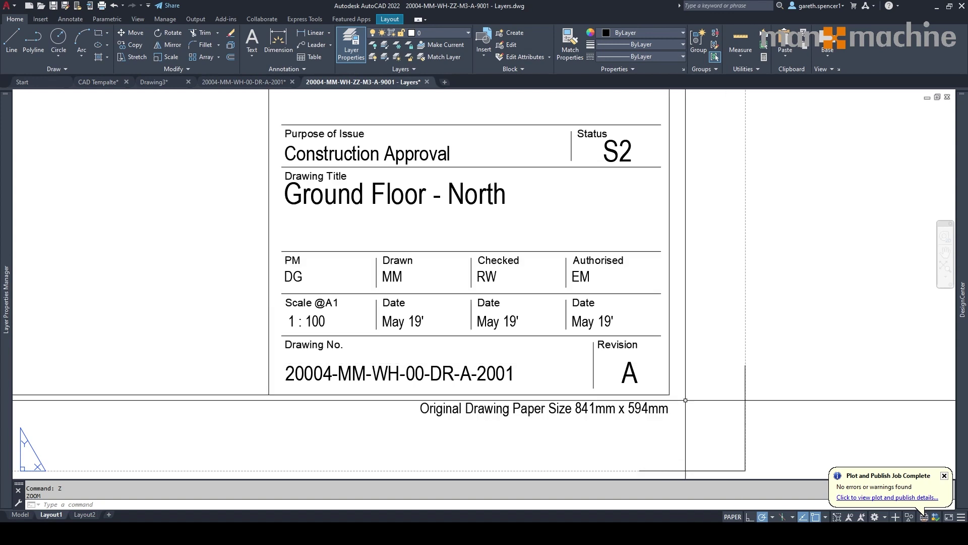
{"action": "scroll", "coordinate": [755, 439], "scroll_direction": "down", "scroll_amount": 8}
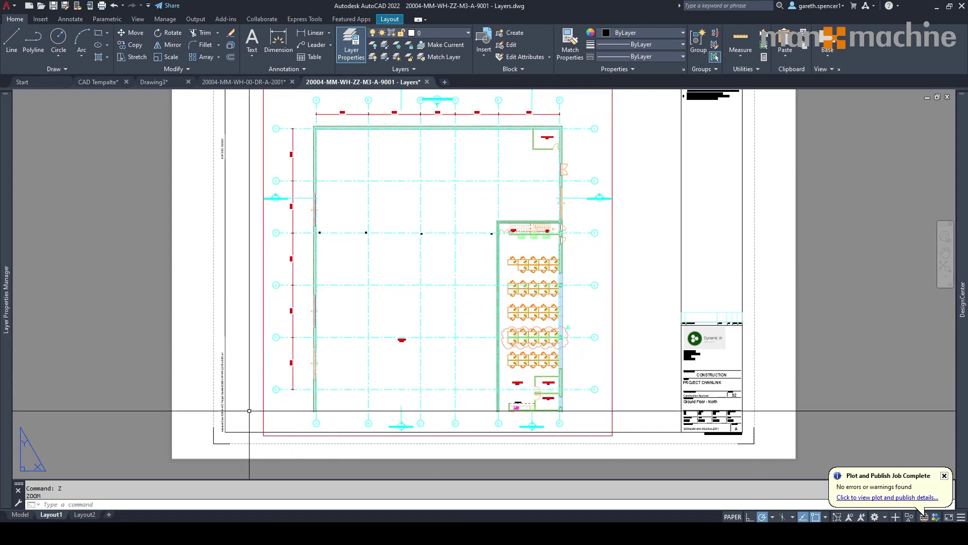
{"action": "left_click", "coordinate": [21, 514]}
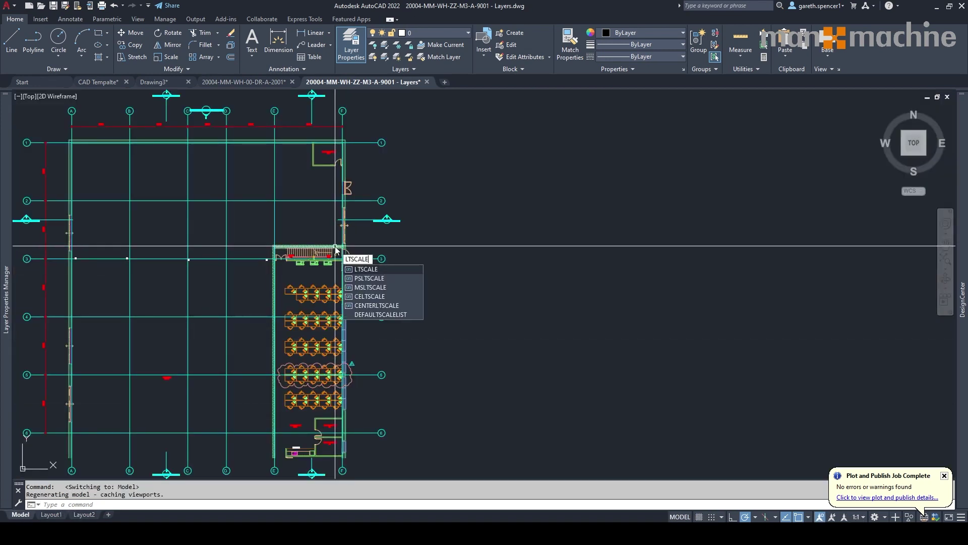
Step: Set LTSCALE to 100 and pan around to confirm the grid lines display dashed
{"action": "key", "text": "Return"}
{"action": "type", "text": "100"}
{"action": "key", "text": "Return"}
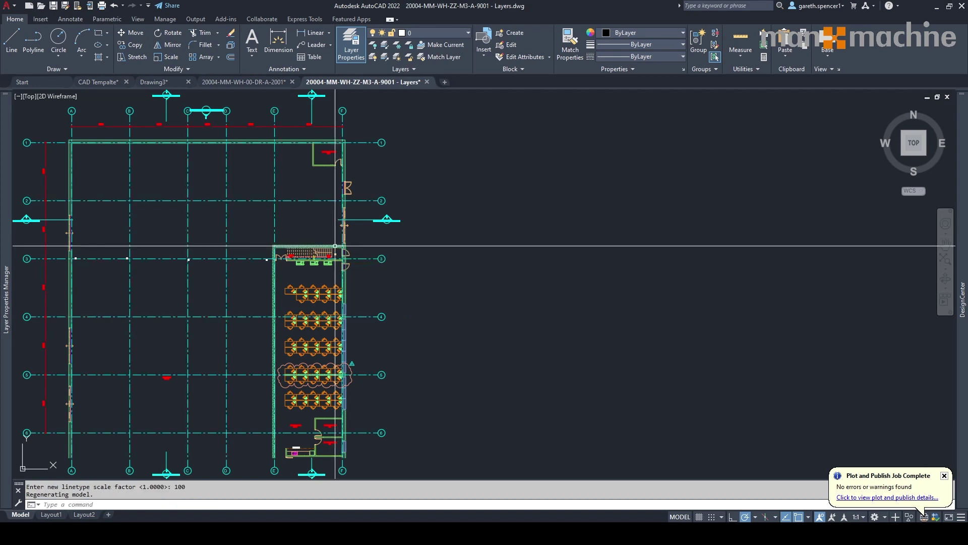
{"action": "scroll", "coordinate": [286, 132], "scroll_direction": "up", "scroll_amount": 8}
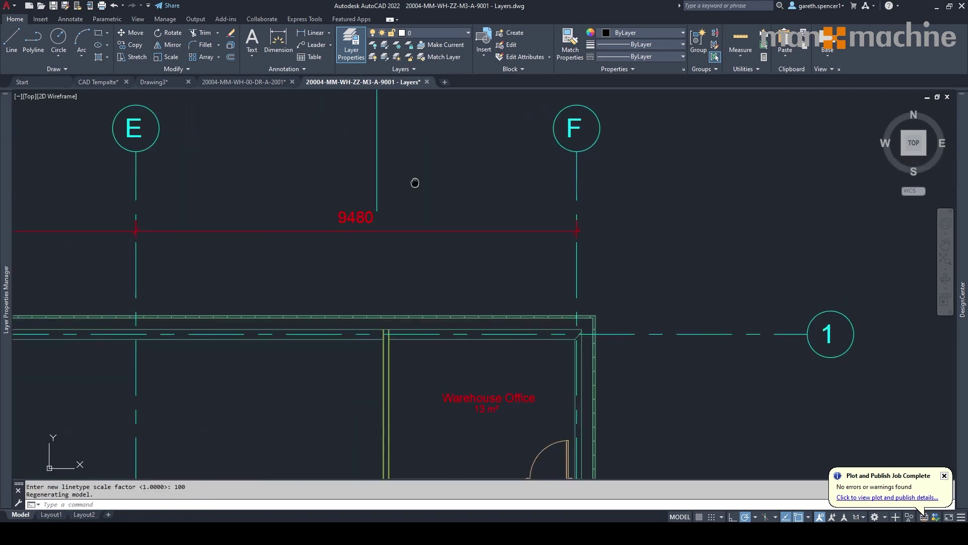
{"action": "middle_click_drag", "start_coordinate": [415, 182], "coordinate": [487, 180]}
{"action": "scroll", "coordinate": [461, 221], "scroll_direction": "down", "scroll_amount": 2}
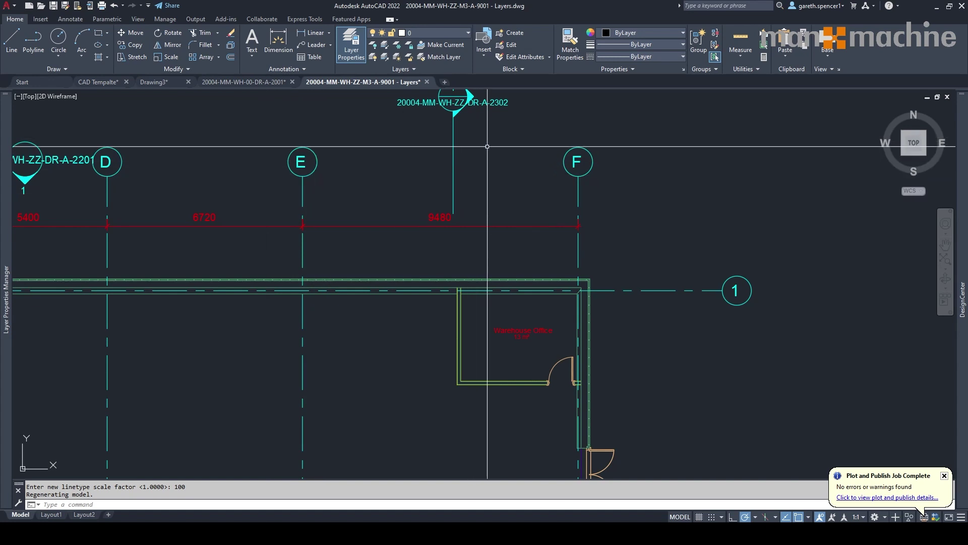
{"action": "scroll", "coordinate": [487, 147], "scroll_direction": "down", "scroll_amount": 2}
{"action": "mouse_move", "coordinate": [488, 146]}
{"action": "middle_mouse_down"}
{"action": "mouse_move", "coordinate": [553, 162]}
{"action": "mouse_move", "coordinate": [530, 134]}
{"action": "middle_mouse_up"}
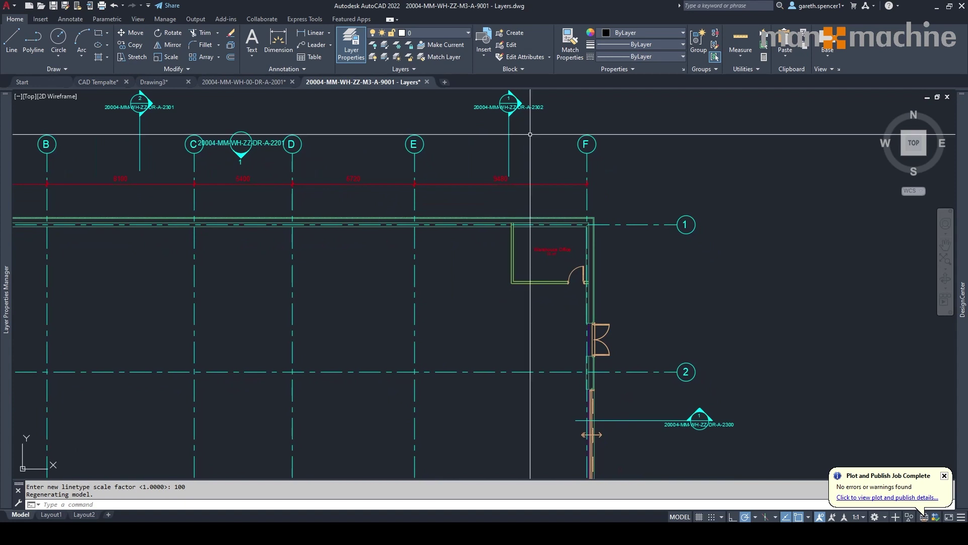